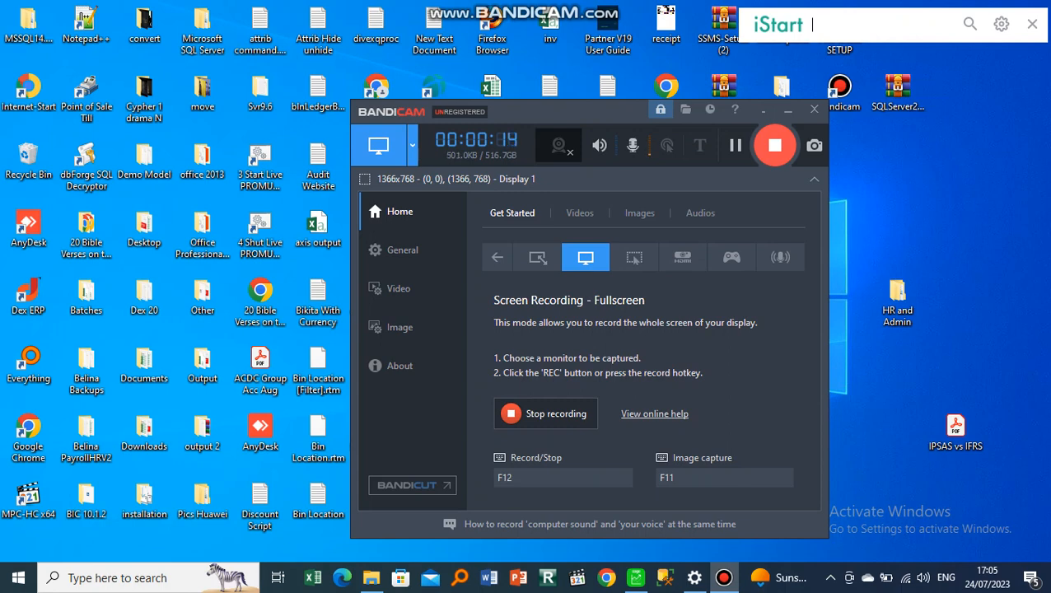
- Open the Documents > Bandicam folder showing the three 2023-07-24 recording files
{"action": "left_click", "coordinate": [371, 578]}
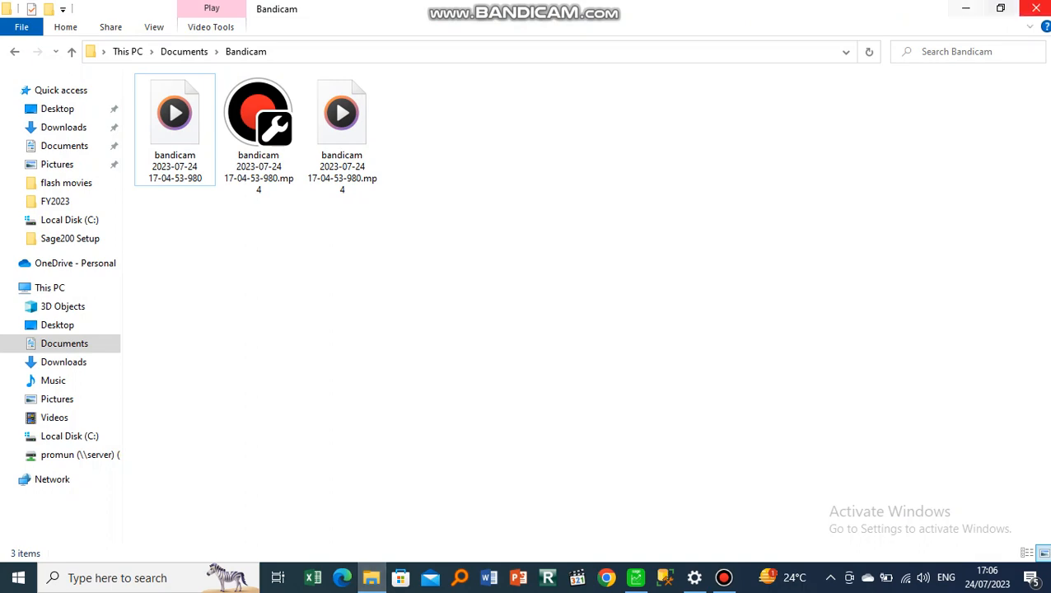
- Minimise File Explorer to reveal the dexERP login window
{"action": "left_click", "coordinate": [966, 8]}
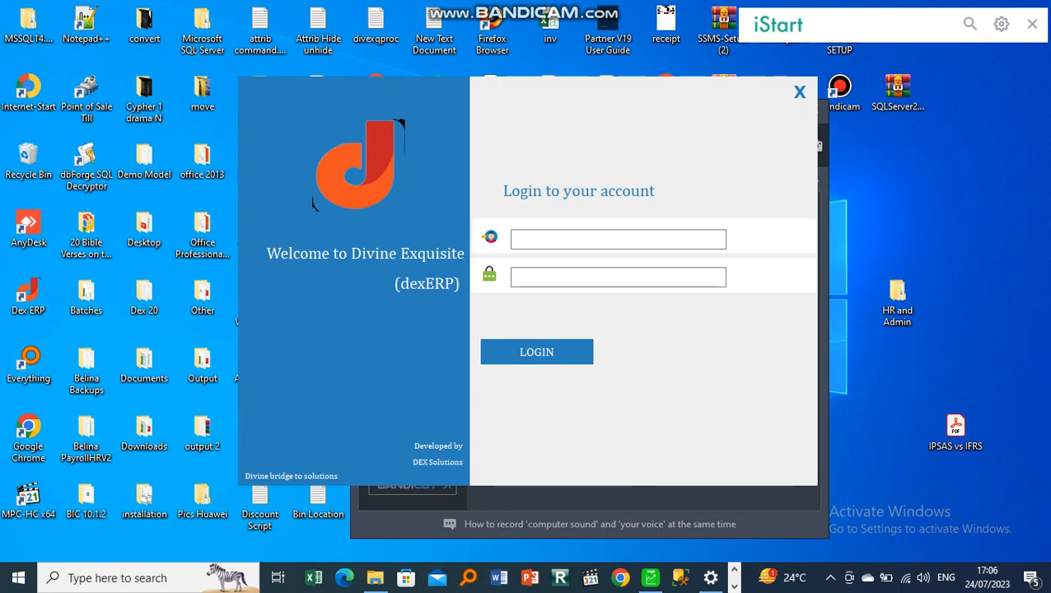
- Log in to dexERP with the administrator username and its password
{"action": "left_click", "coordinate": [618, 240]}
{"action": "type", "text": "Adm"}
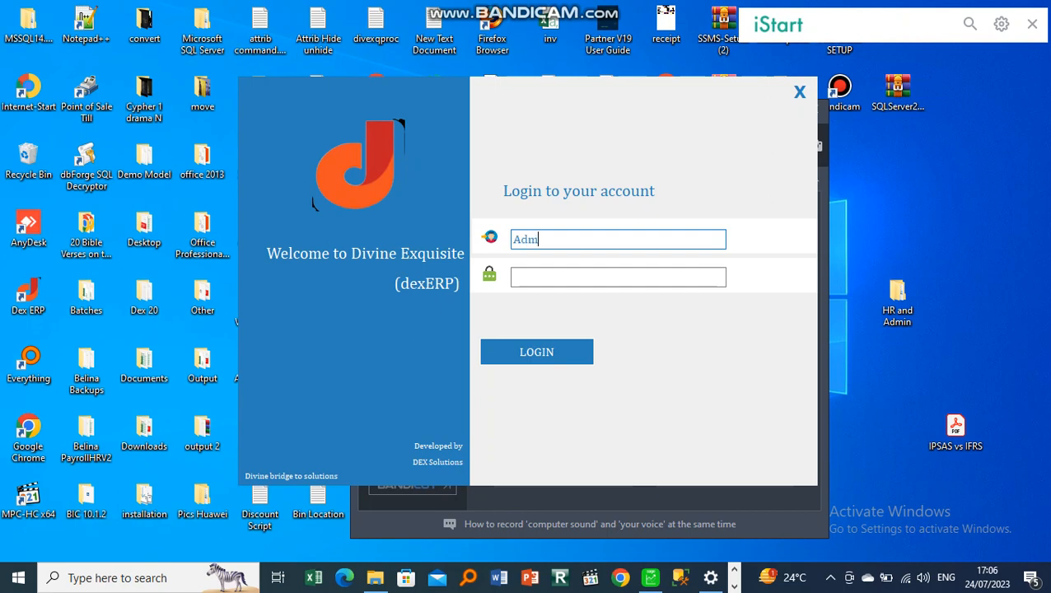
{"action": "type", "text": "in"}
{"action": "key", "text": "Tab"}
{"action": "type", "text": "●●●"}
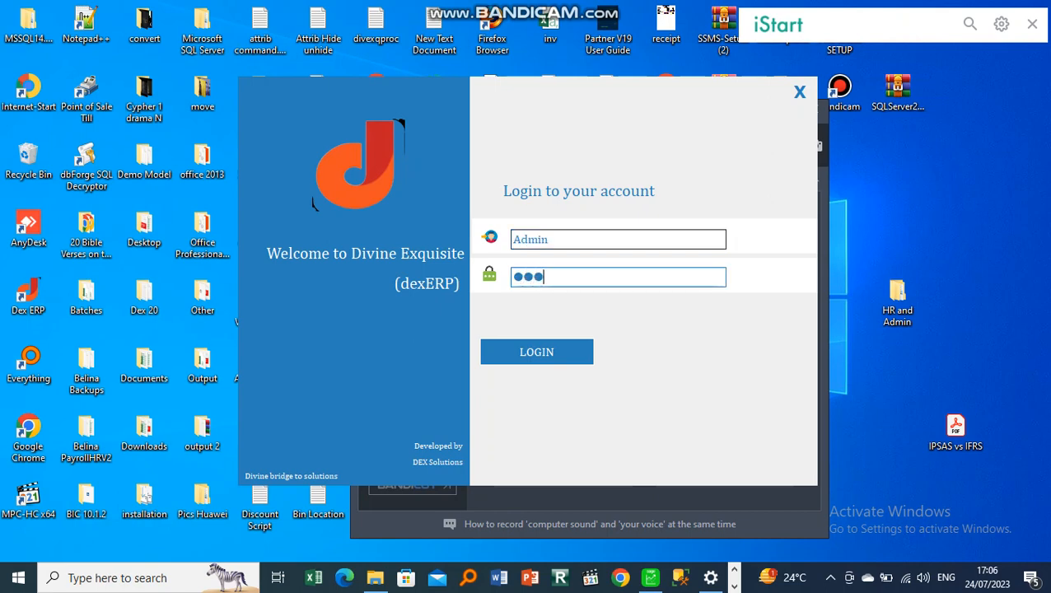
{"action": "type", "text": "●●●●●"}
{"action": "key", "text": "Return"}
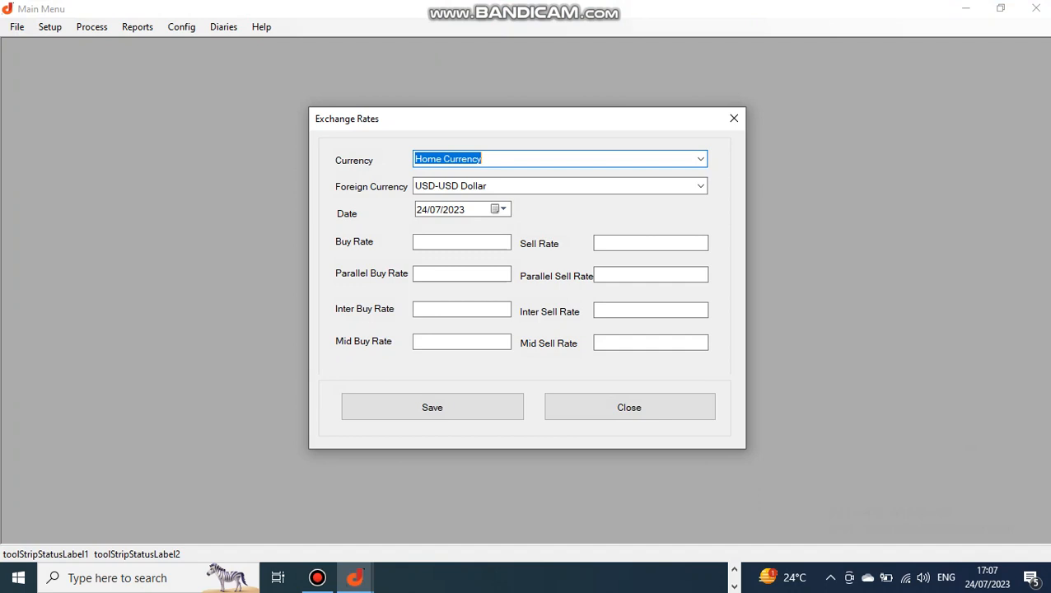
- Keep USD-USD Dollar as the foreign currency and enter 4500 for buy and sell rates
{"action": "key", "text": "Tab"}
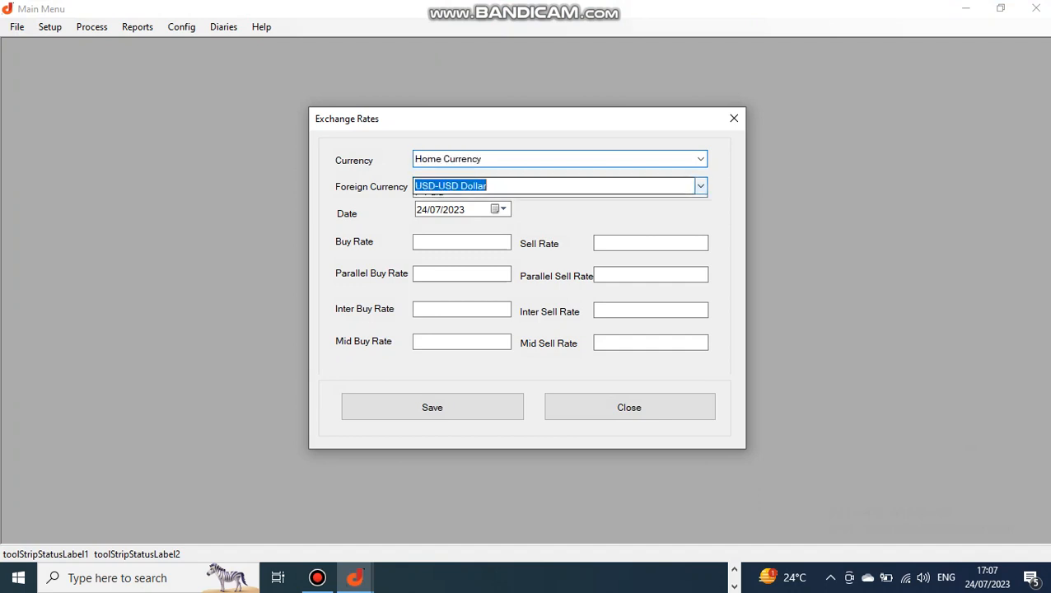
{"action": "key", "text": "alt+Down"}
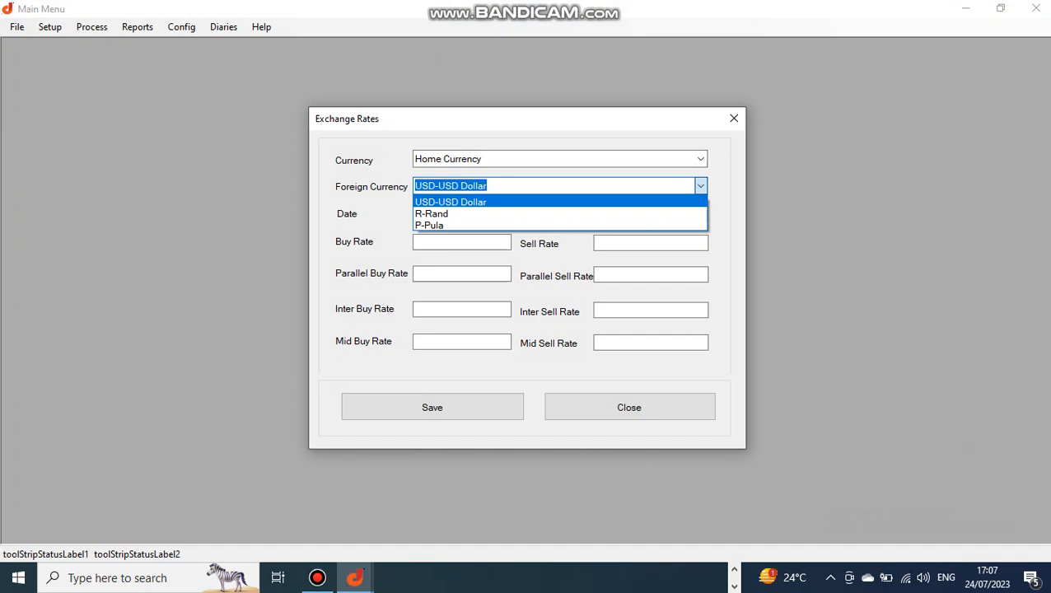
{"action": "key", "text": "Return"}
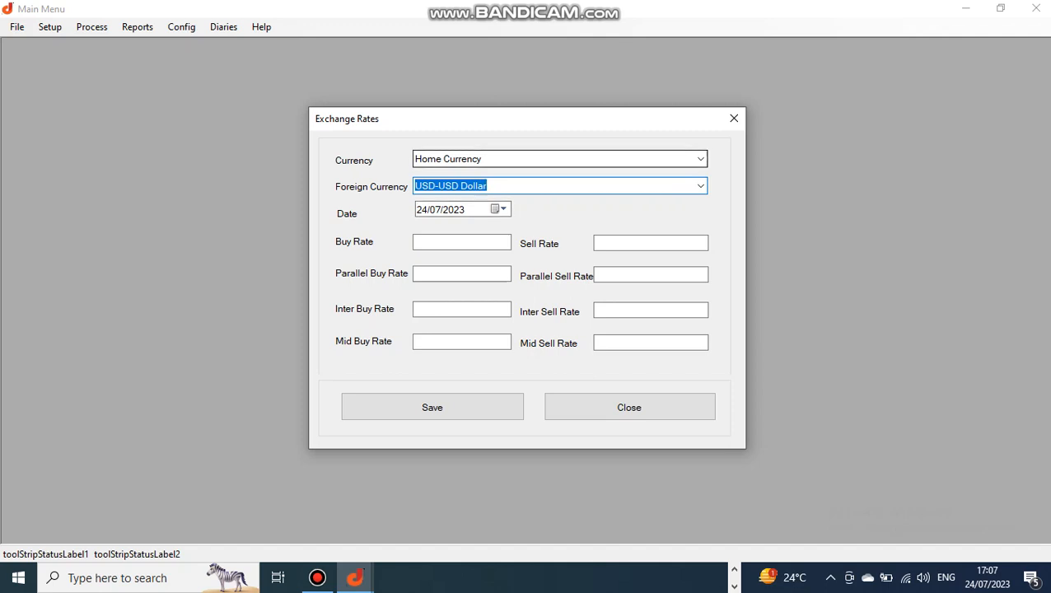
{"action": "left_click", "coordinate": [462, 242]}
{"action": "type", "text": "45"}
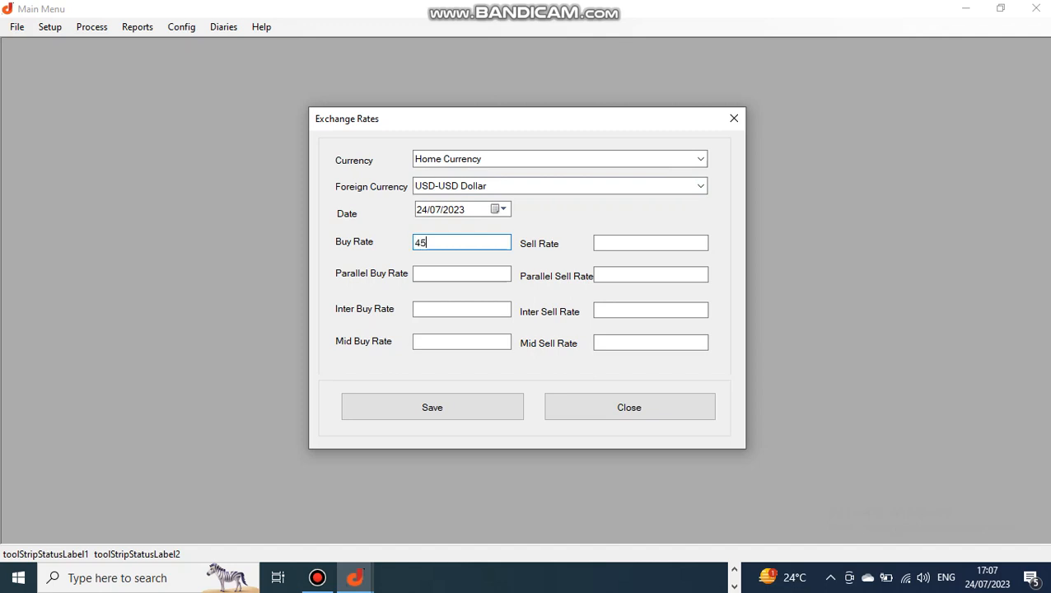
{"action": "type", "text": "00"}
{"action": "key", "text": "Tab"}
{"action": "type", "text": "4"}
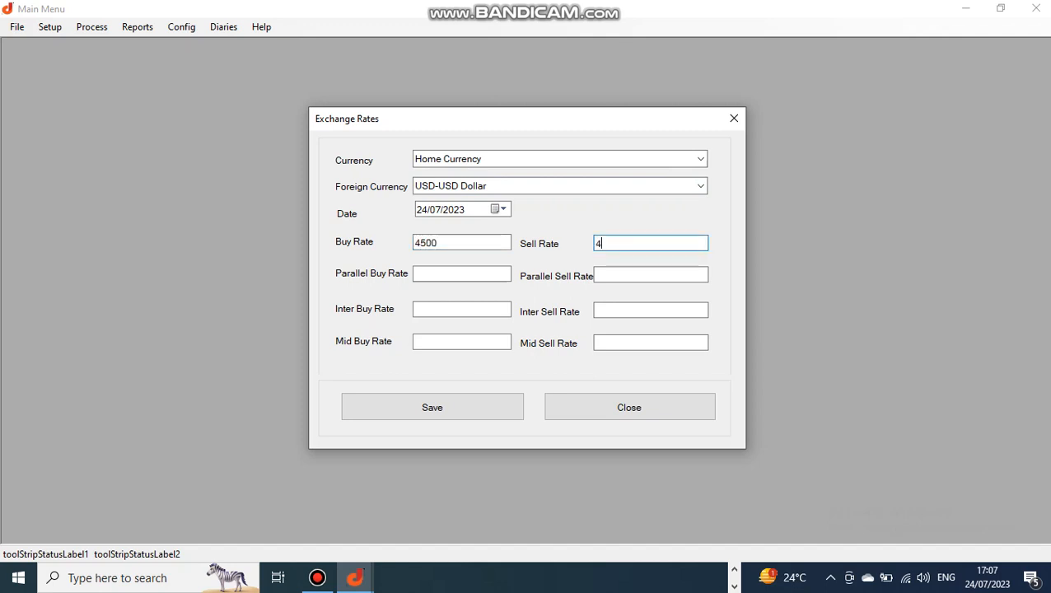
{"action": "type", "text": "500"}
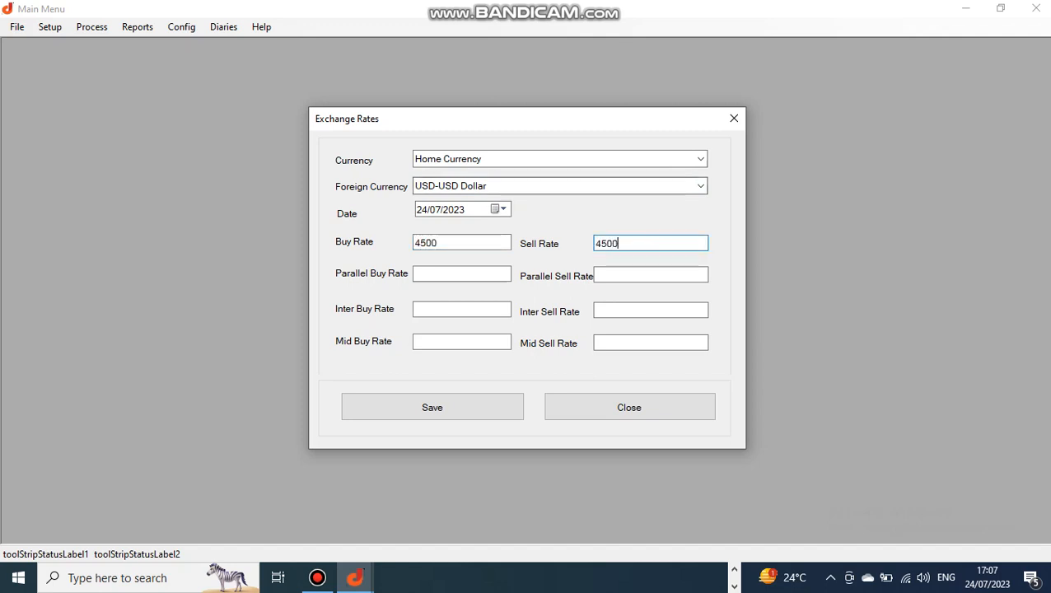
- Check the parallel, inter and mid buy rate fields, then save the 4500 USD rate
{"action": "left_click", "coordinate": [462, 274]}
{"action": "left_click", "coordinate": [461, 310]}
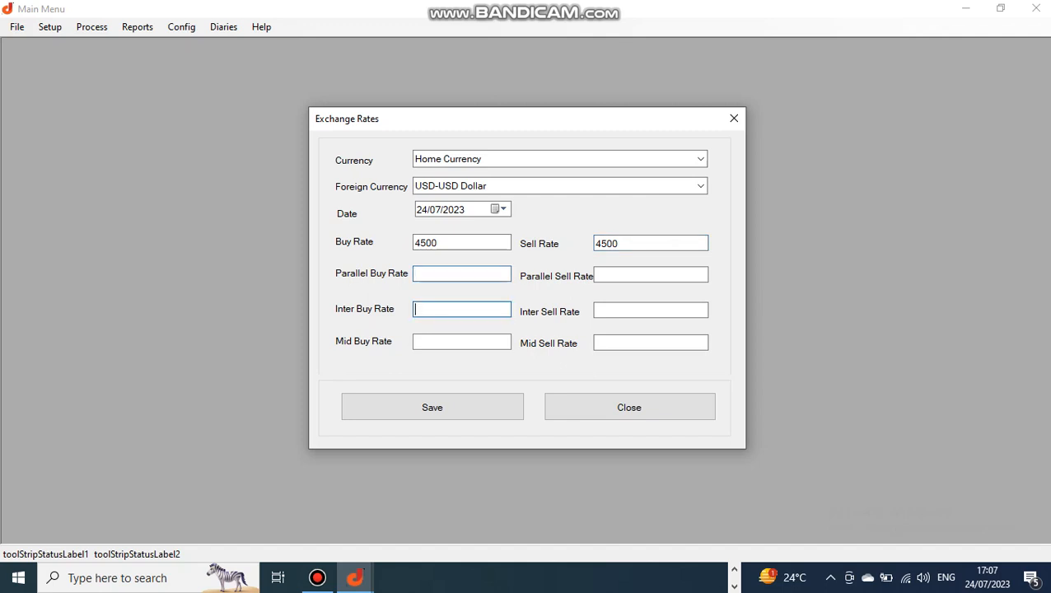
{"action": "left_click", "coordinate": [461, 342]}
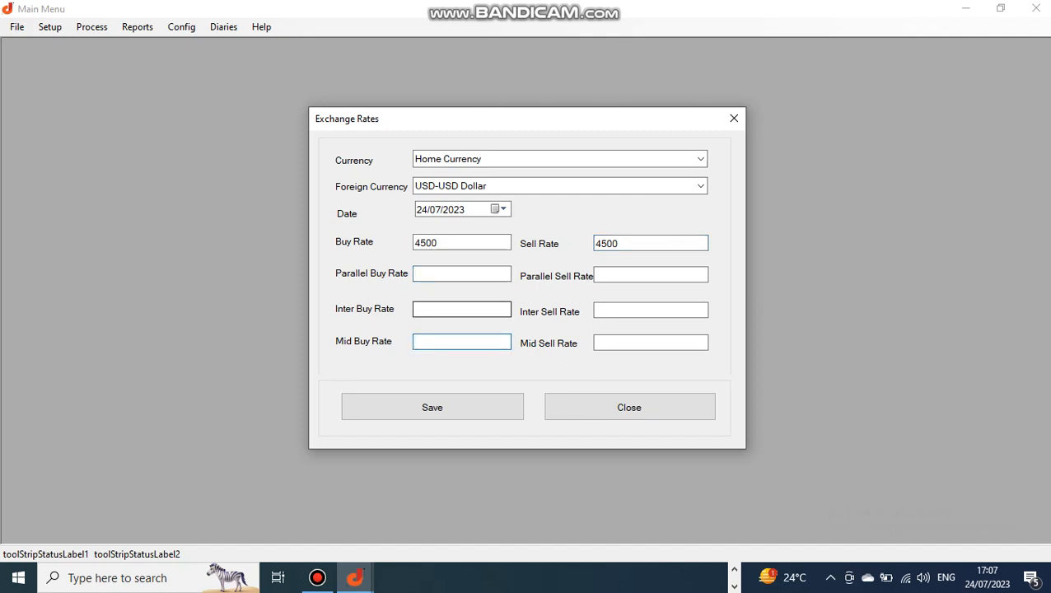
{"action": "left_click", "coordinate": [461, 310]}
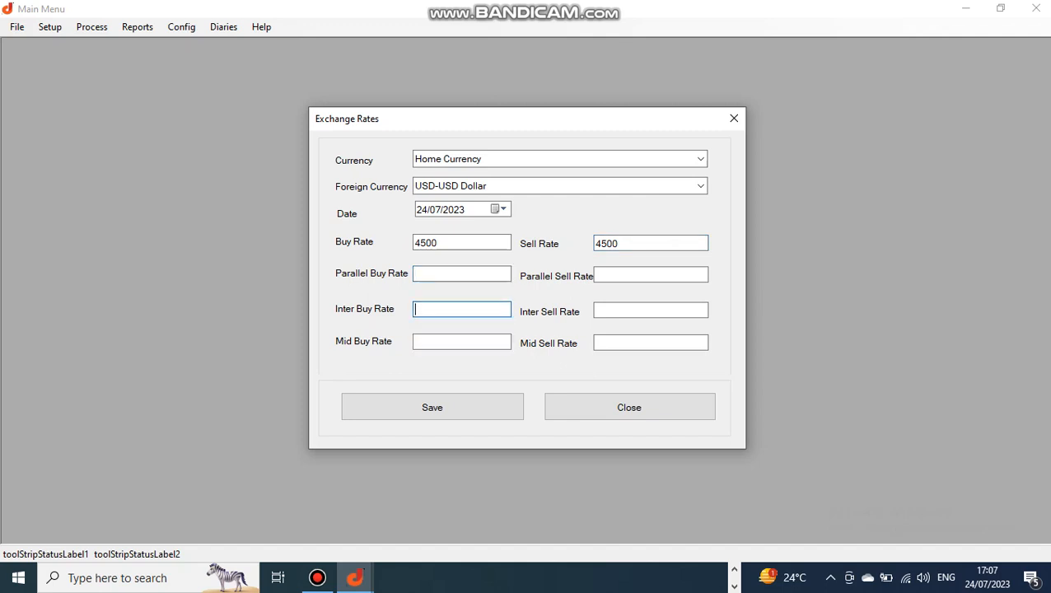
{"action": "left_click", "coordinate": [461, 243]}
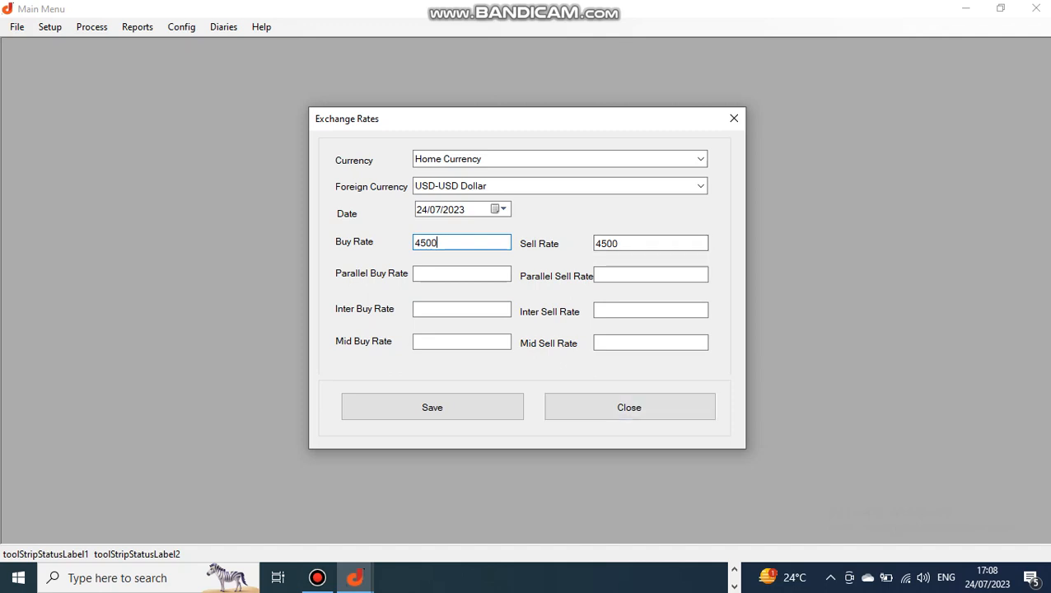
{"action": "left_click", "coordinate": [433, 407]}
{"action": "left_click", "coordinate": [546, 336]}
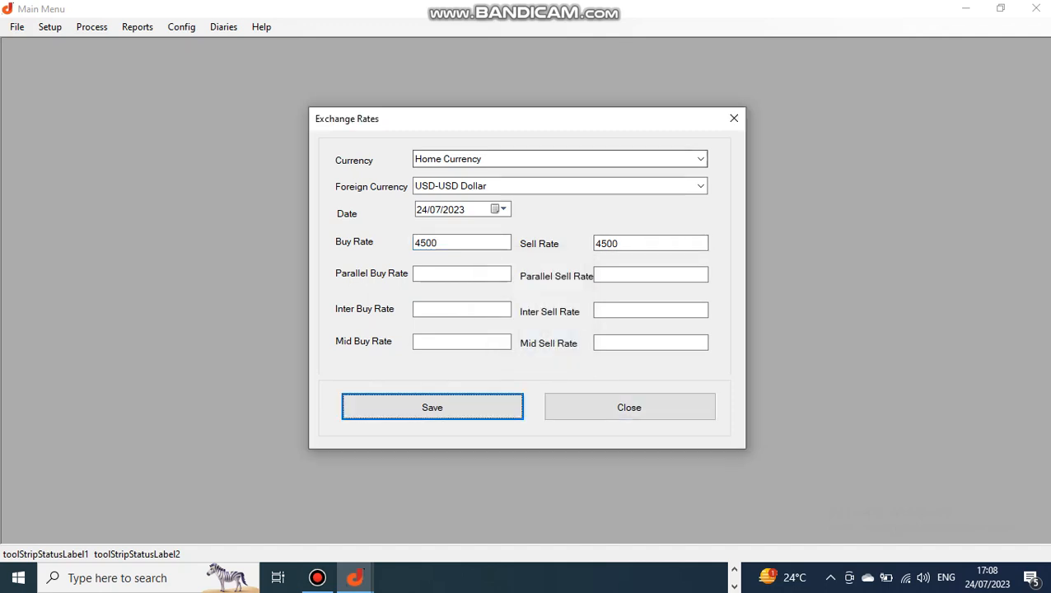
{"action": "left_click", "coordinate": [700, 159]}
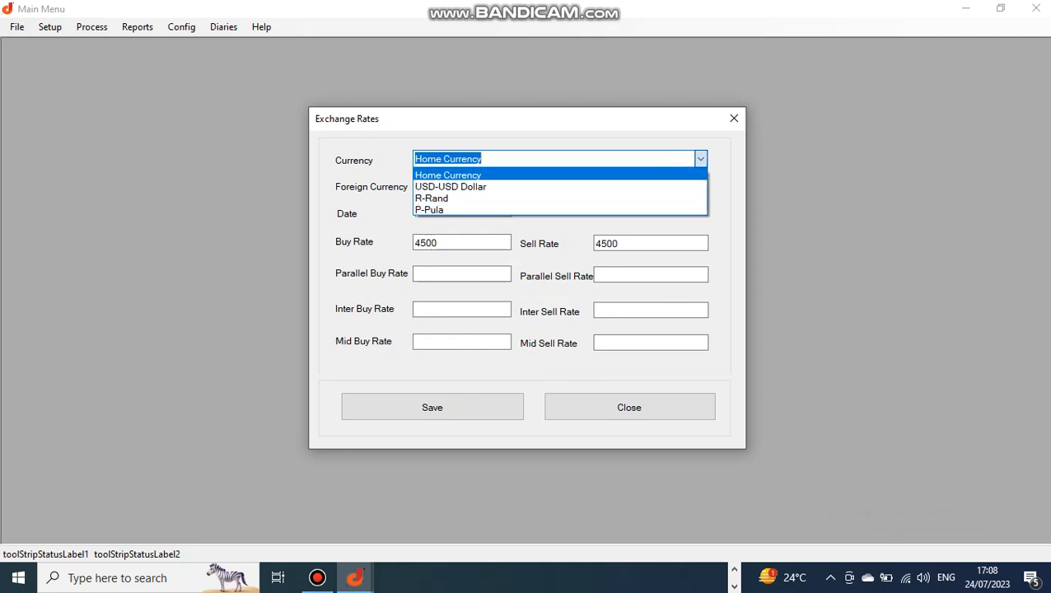
- Pick R-Rand as foreign currency against Home Currency and enter 2100 as buy rate
{"action": "key", "text": "Return"}
{"action": "key", "text": "Tab"}
{"action": "left_click", "coordinate": [700, 186]}
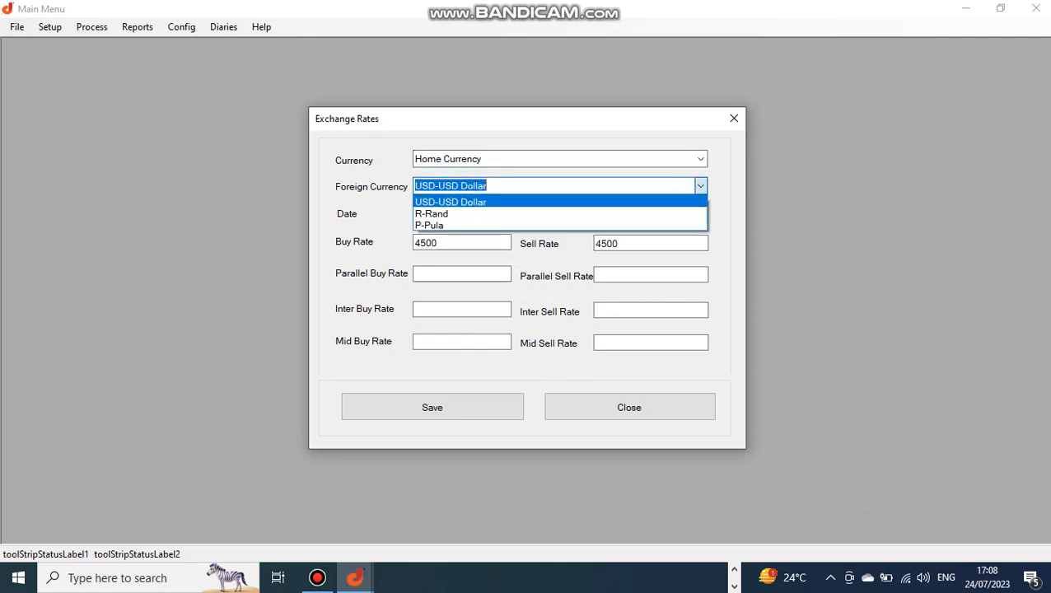
{"action": "left_click", "coordinate": [463, 214]}
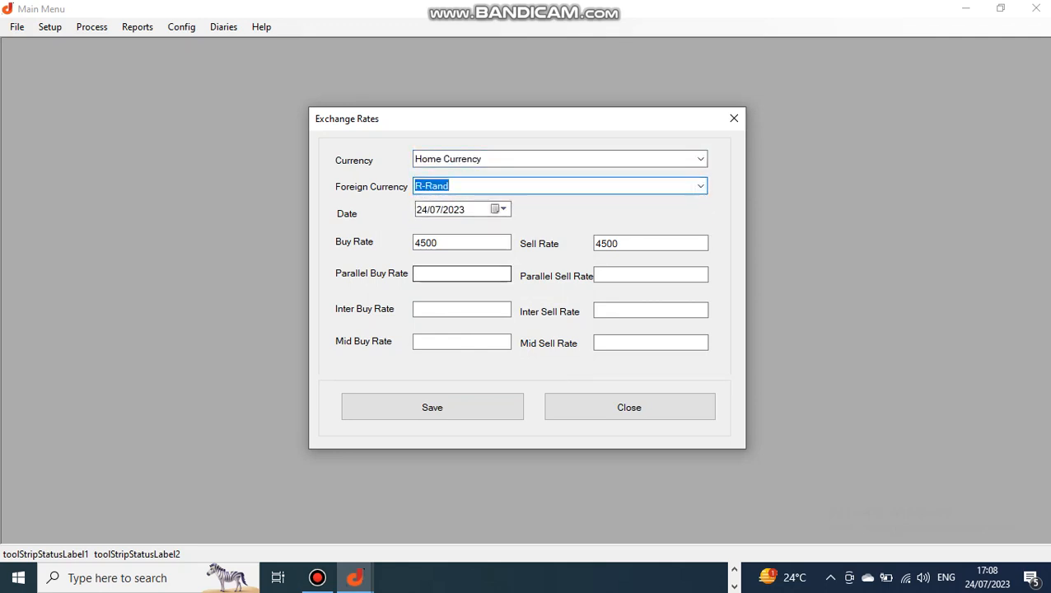
{"action": "key", "text": "Tab"}
{"action": "key", "text": "Tab"}
{"action": "type", "text": "2100"}
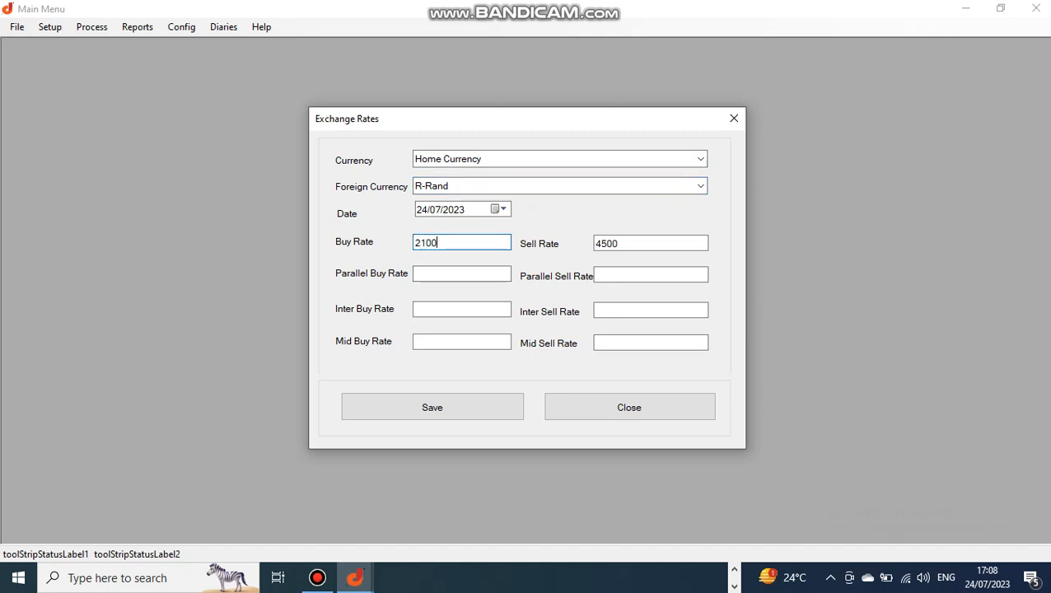
{"action": "key", "text": "Tab"}
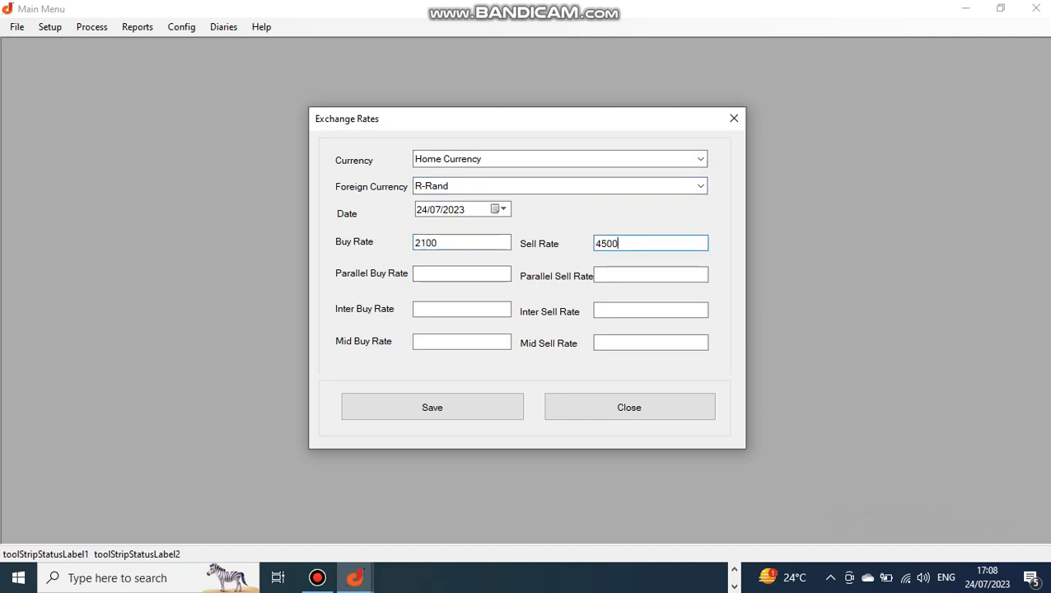
{"action": "key", "text": "BackSpace"}
{"action": "key", "text": "BackSpace"}
{"action": "key", "text": "BackSpace"}
{"action": "key", "text": "BackSpace"}
{"action": "type", "text": "2100"}
{"action": "key", "text": "BackSpace"}
{"action": "key", "text": "BackSpace"}
{"action": "key", "text": "BackSpace"}
{"action": "key", "text": "BackSpace"}
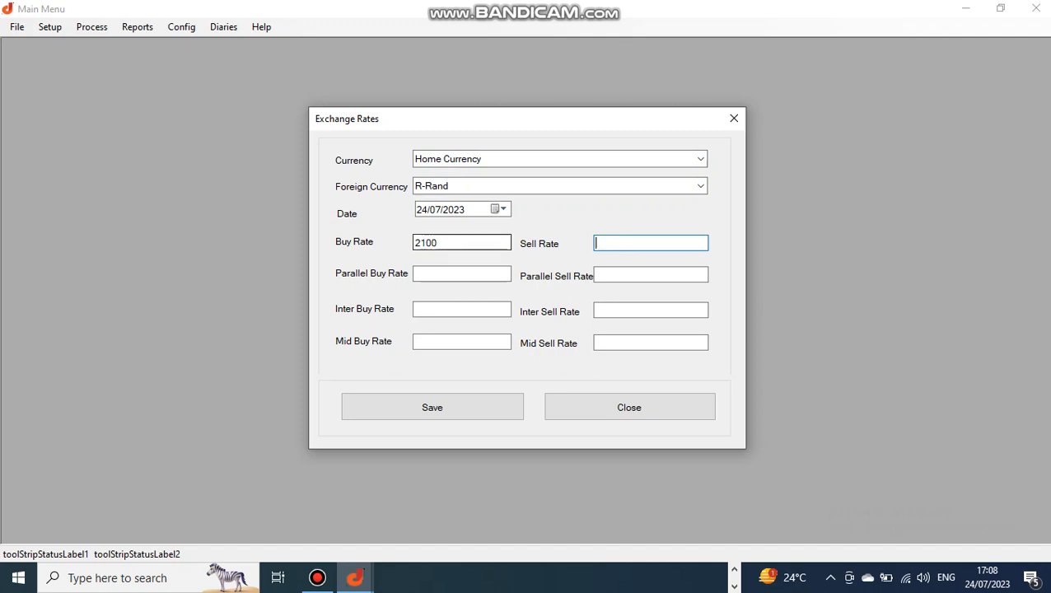
- Set the Rand sell rate to 21 and save the entry
{"action": "left_click", "coordinate": [458, 243]}
{"action": "left_click", "coordinate": [647, 244]}
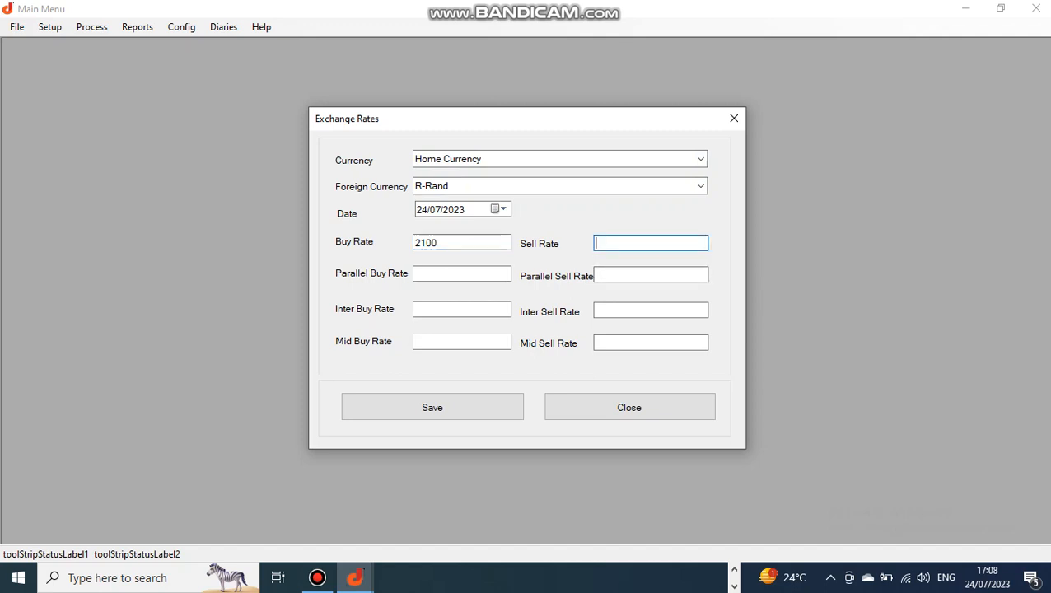
{"action": "type", "text": "21"}
{"action": "key", "text": "Tab"}
{"action": "key", "text": "Tab"}
{"action": "key", "text": "Tab"}
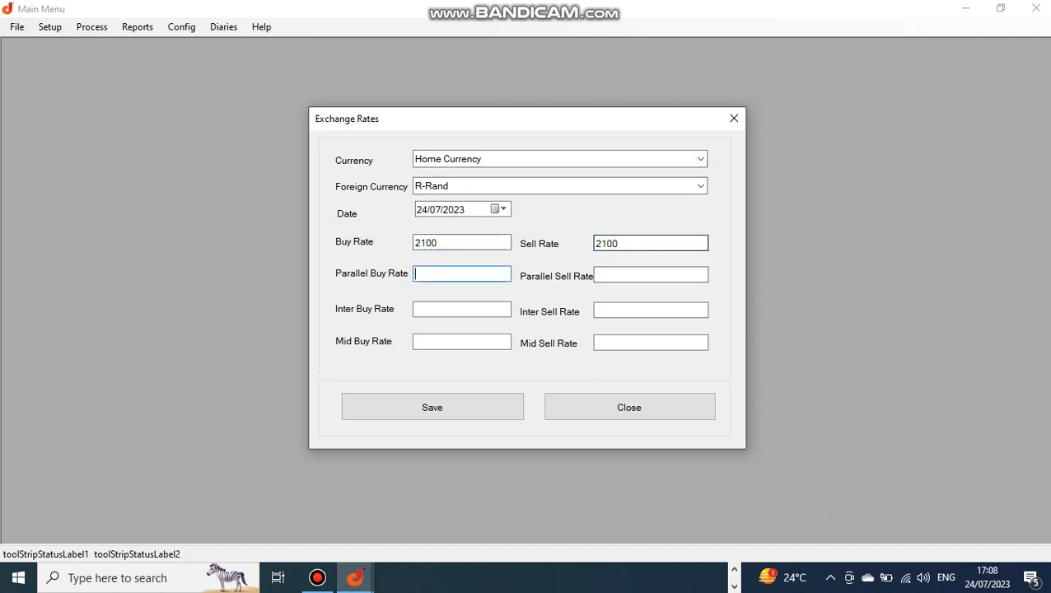
{"action": "key", "text": "Return"}
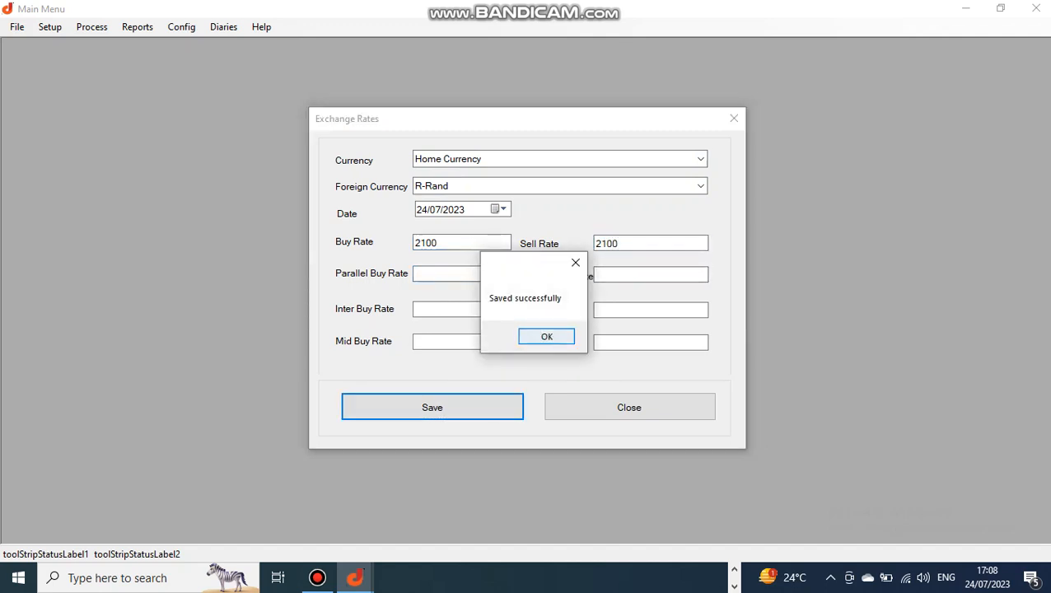
{"action": "left_click", "coordinate": [546, 336]}
- Save an R-Rand to USD-USD Dollar rate of 18 buy and sell, then close Exchange Rates
{"action": "left_click", "coordinate": [700, 159]}
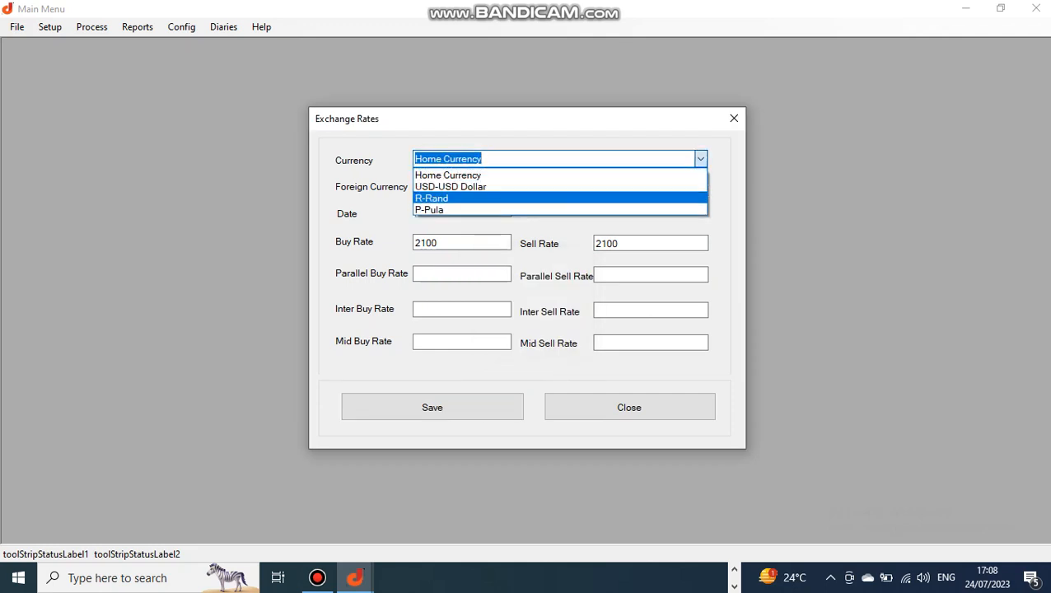
{"action": "left_click", "coordinate": [560, 199]}
{"action": "left_click", "coordinate": [700, 186]}
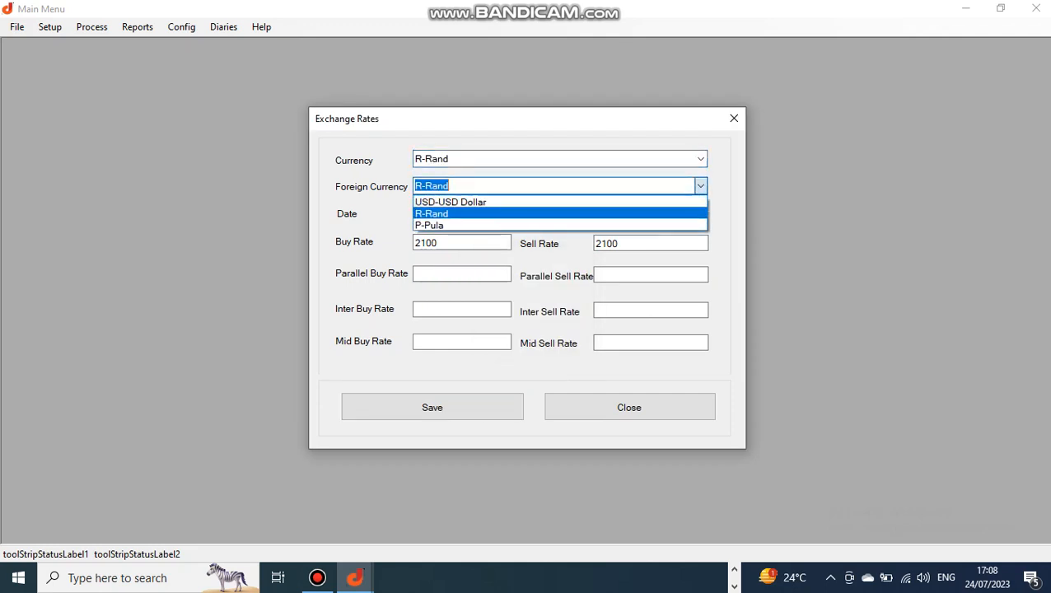
{"action": "left_click", "coordinate": [462, 203]}
{"action": "double_click", "coordinate": [426, 243]}
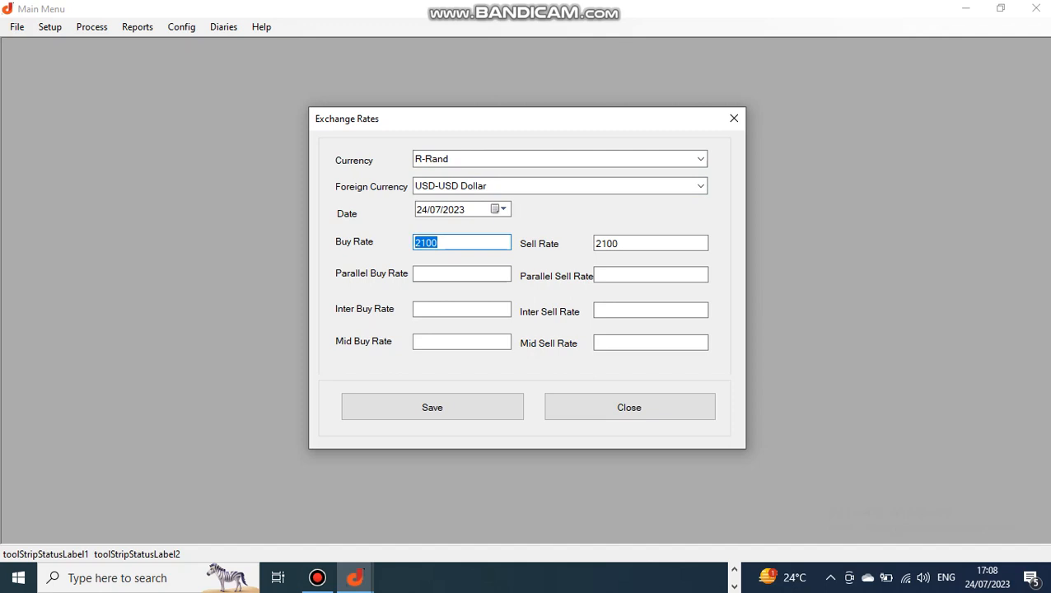
{"action": "type", "text": "18"}
{"action": "double_click", "coordinate": [607, 243]}
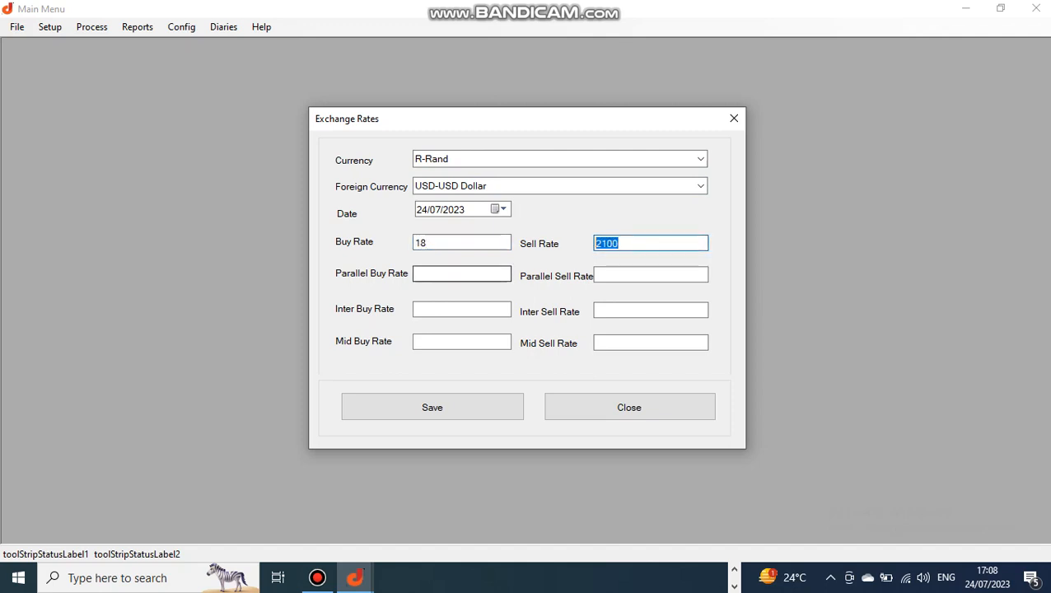
{"action": "type", "text": "18"}
{"action": "left_click", "coordinate": [431, 407]}
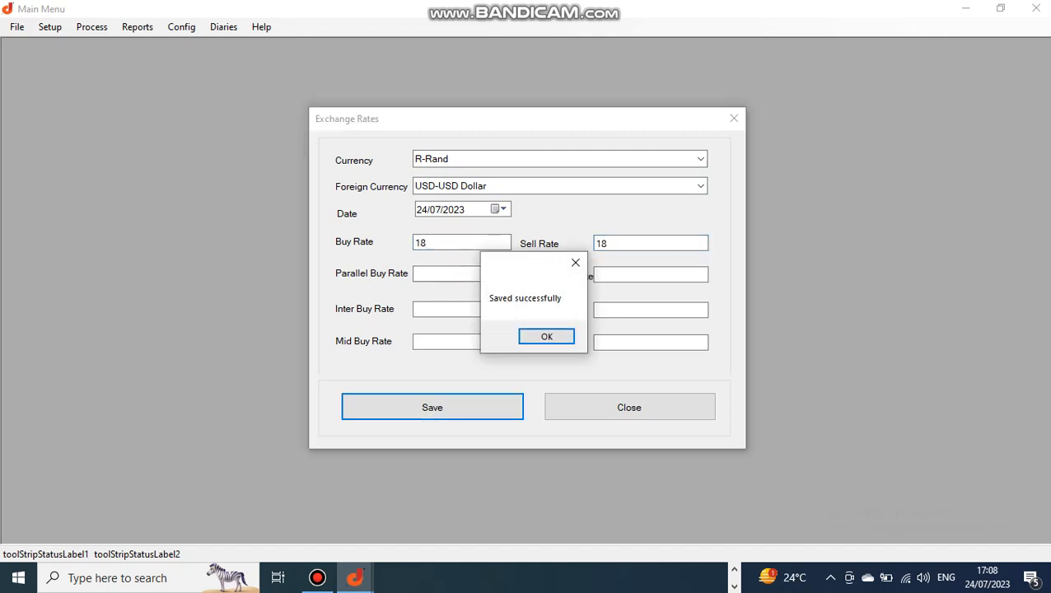
{"action": "left_click", "coordinate": [546, 336]}
{"action": "left_click", "coordinate": [629, 407]}
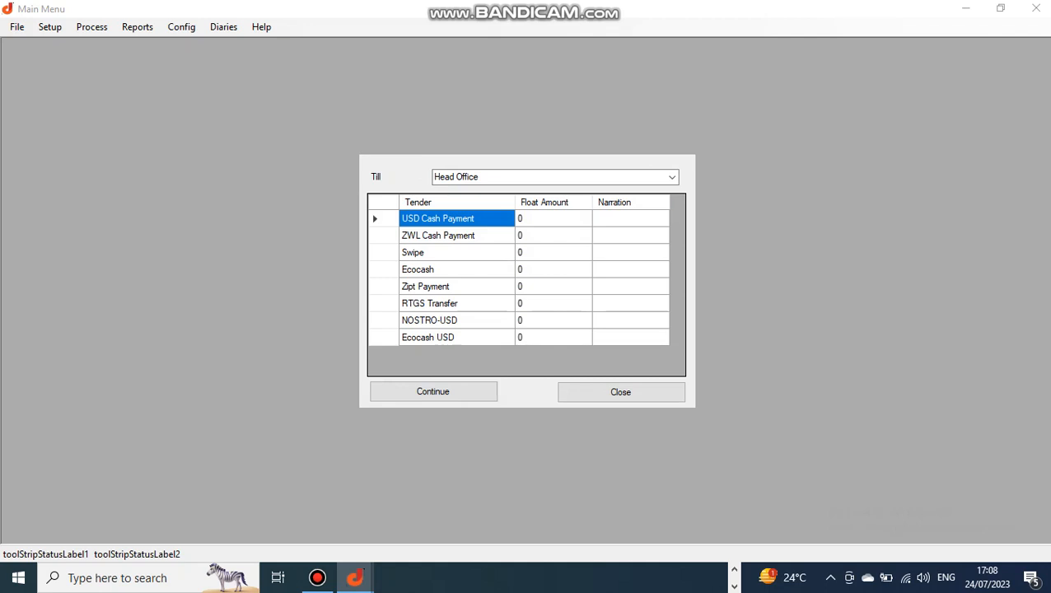
- Keep the Head Office till, check each tender's zero float amount, and continue
{"action": "left_click", "coordinate": [672, 177]}
{"action": "left_click", "coordinate": [456, 191]}
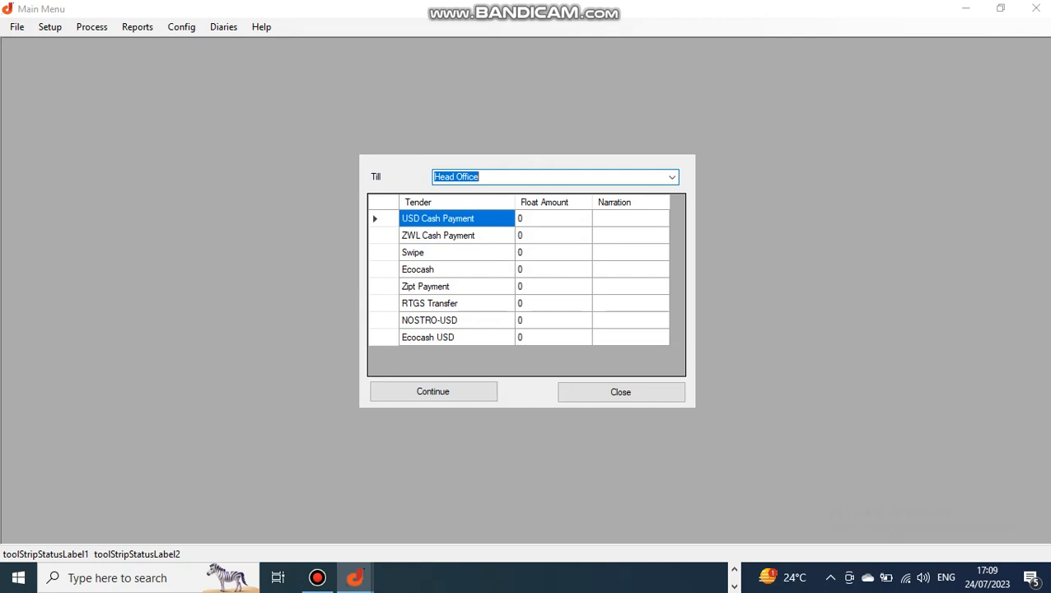
{"action": "left_click", "coordinate": [552, 235]}
{"action": "left_click", "coordinate": [553, 269]}
{"action": "left_click", "coordinate": [552, 303]}
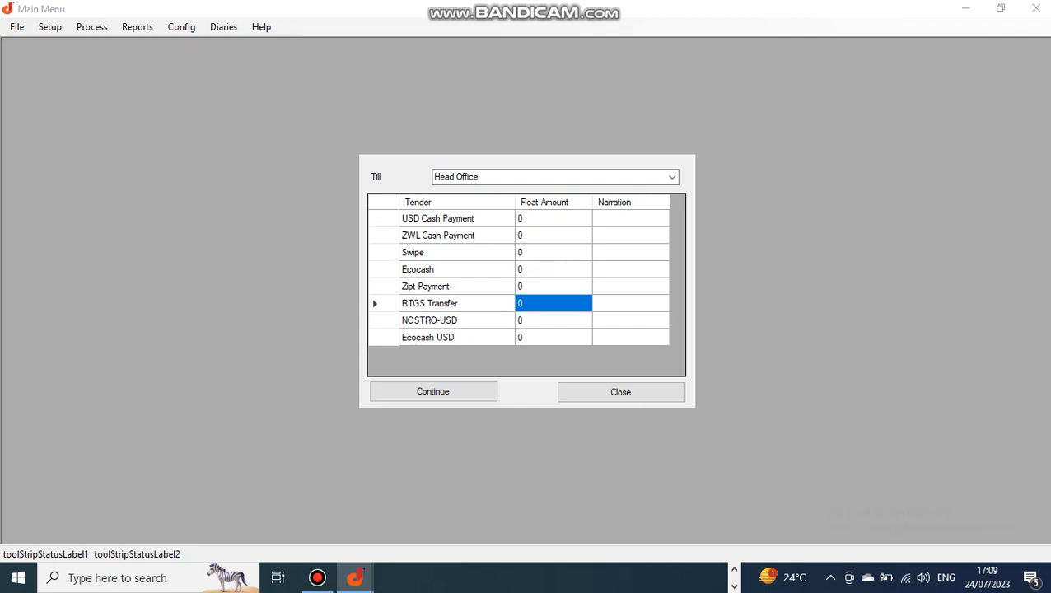
{"action": "left_click", "coordinate": [553, 336]}
{"action": "left_click", "coordinate": [553, 287]}
{"action": "left_click", "coordinate": [553, 252]}
{"action": "left_click", "coordinate": [552, 218]}
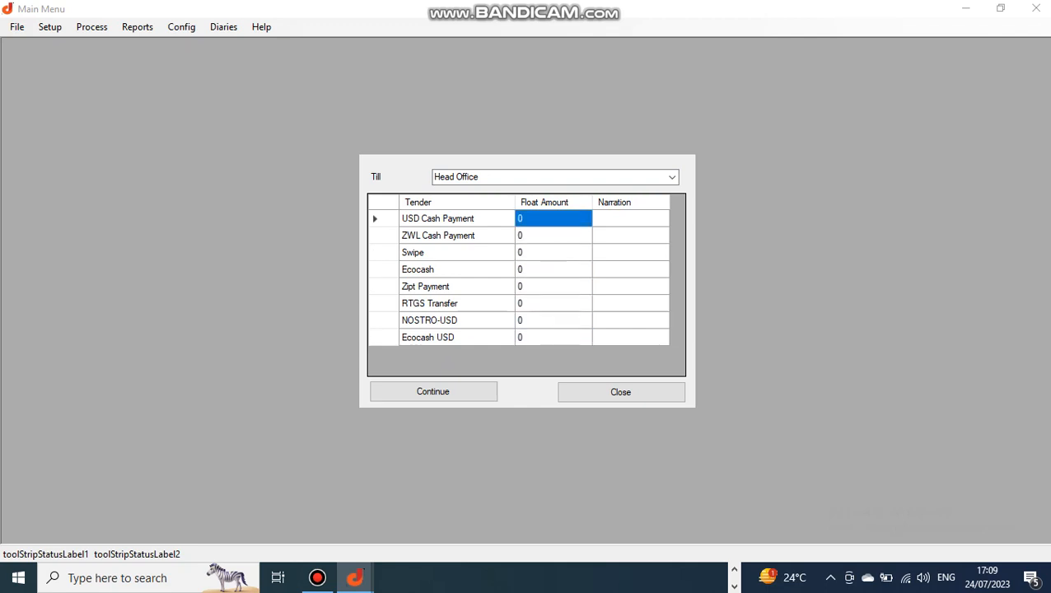
{"action": "left_click", "coordinate": [432, 391]}
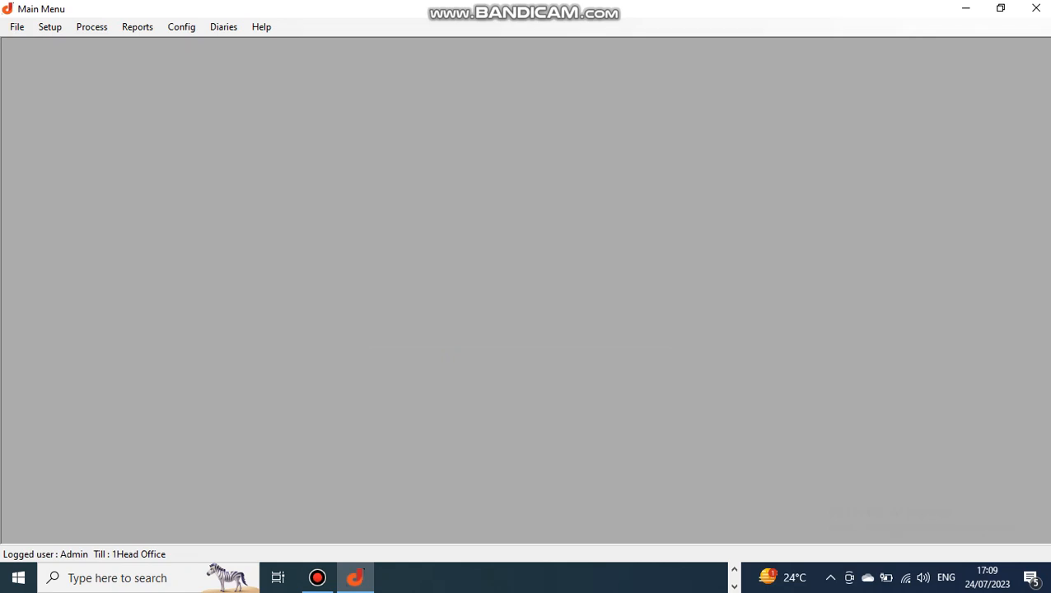
- Browse the Program List, including Governance and Administration and Roads, then open the Sub Program List
{"action": "left_click", "coordinate": [50, 28]}
{"action": "left_click", "coordinate": [77, 43]}
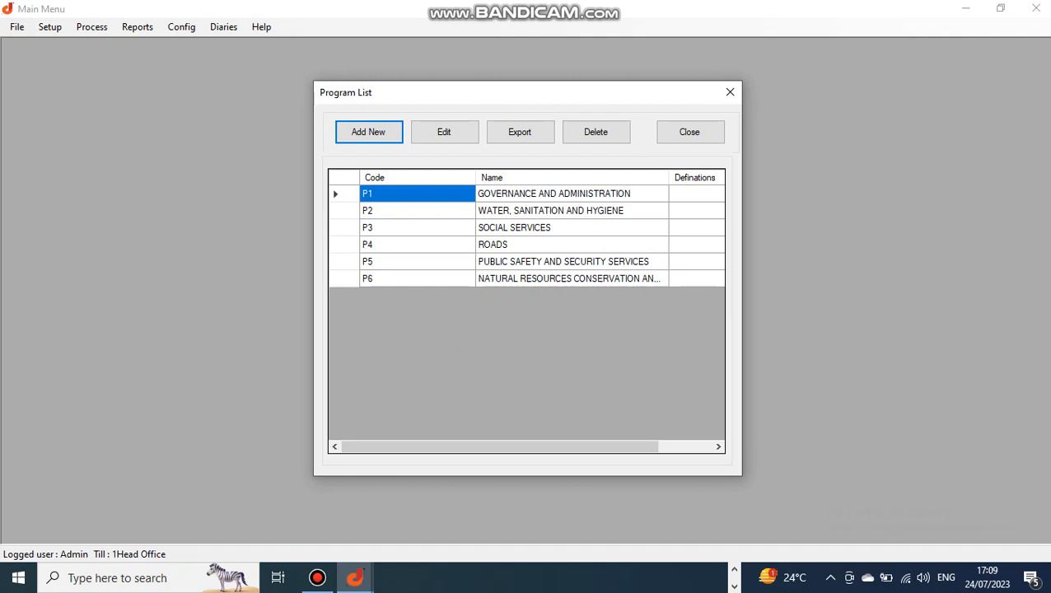
{"action": "left_click", "coordinate": [554, 194]}
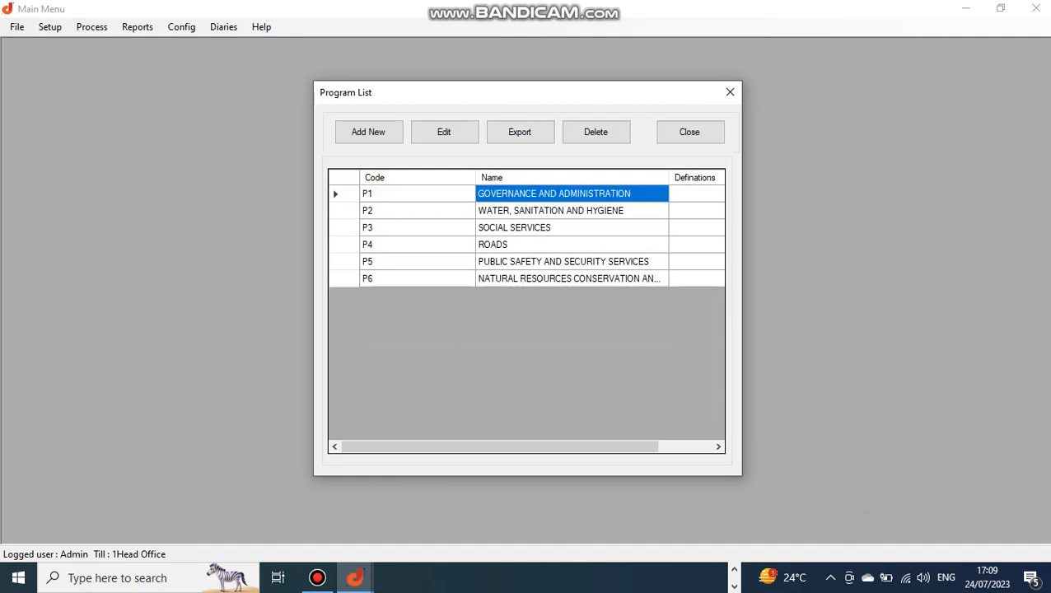
{"action": "left_click", "coordinate": [554, 245]}
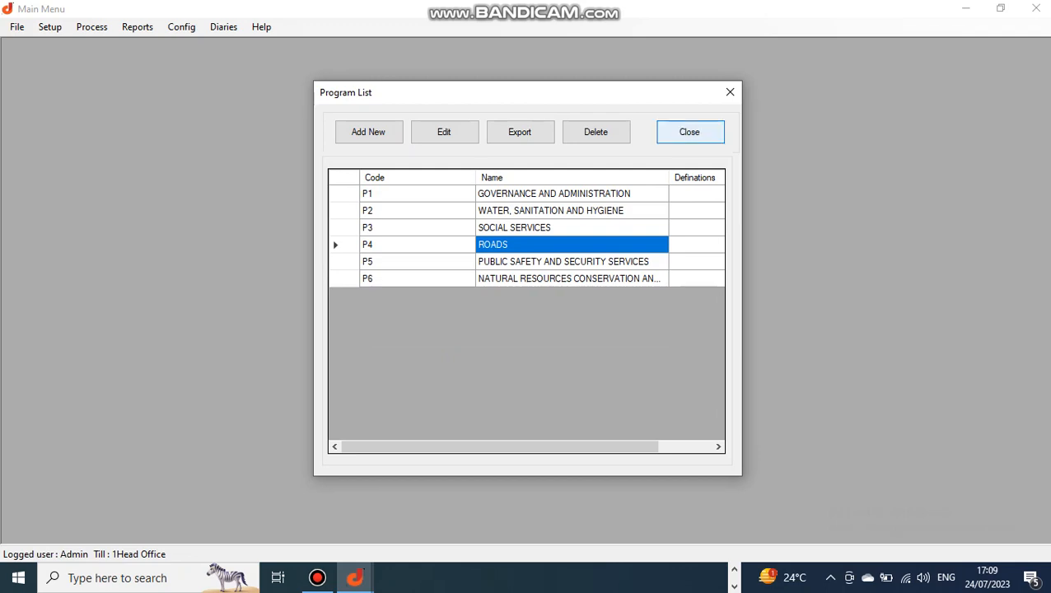
{"action": "left_click", "coordinate": [689, 132]}
{"action": "left_click", "coordinate": [50, 26]}
{"action": "left_click", "coordinate": [86, 61]}
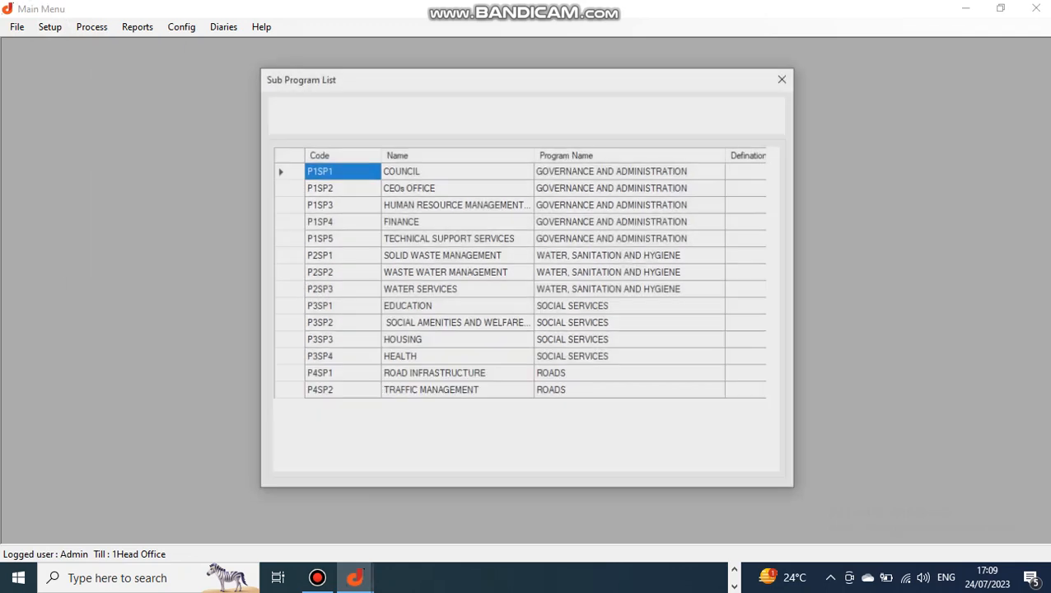
- Inspect the parent programs of sub programs from P1SP3 to P4SP2, scrolling through the list, then close it
{"action": "left_click", "coordinate": [630, 204]}
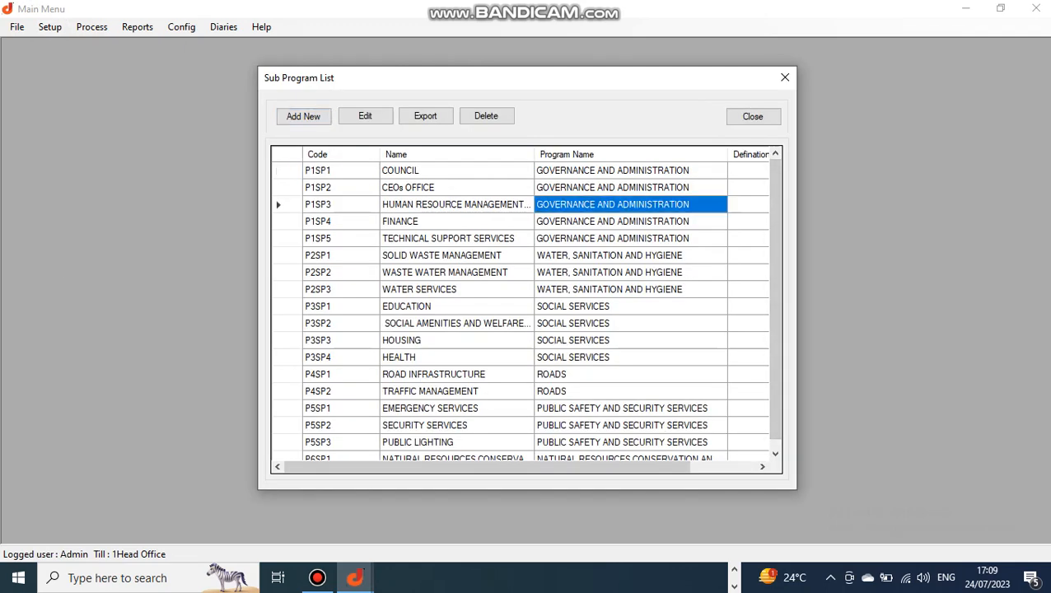
{"action": "left_click", "coordinate": [630, 255]}
{"action": "left_click", "coordinate": [630, 323]}
{"action": "left_click", "coordinate": [630, 358]}
{"action": "left_click", "coordinate": [630, 391]}
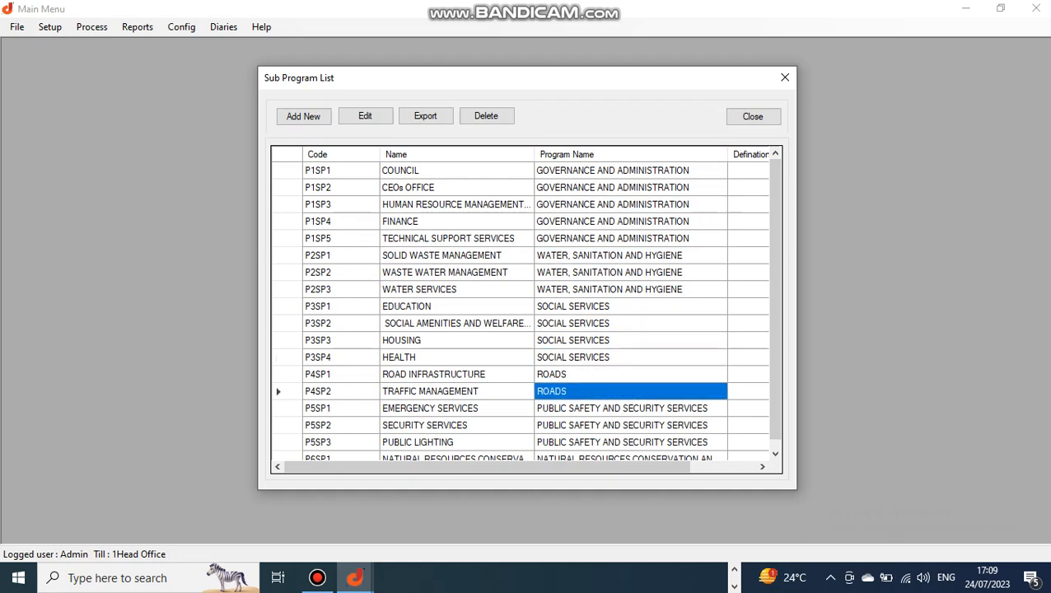
{"action": "scroll", "coordinate": [630, 391], "scroll_direction": "down", "scroll_amount": 1}
{"action": "left_click", "coordinate": [630, 272]}
{"action": "left_click", "coordinate": [630, 220]}
{"action": "left_click", "coordinate": [630, 204]}
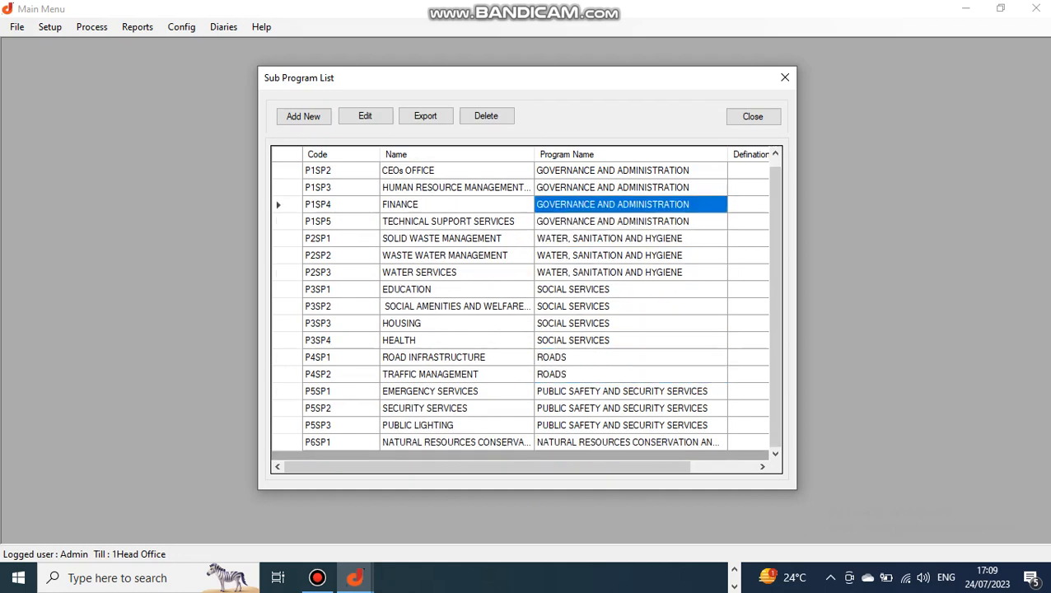
{"action": "scroll", "coordinate": [630, 204], "scroll_direction": "up", "scroll_amount": 1}
{"action": "scroll", "coordinate": [630, 205], "scroll_direction": "down", "scroll_amount": 1}
{"action": "scroll", "coordinate": [525, 308], "scroll_direction": "up", "scroll_amount": 1}
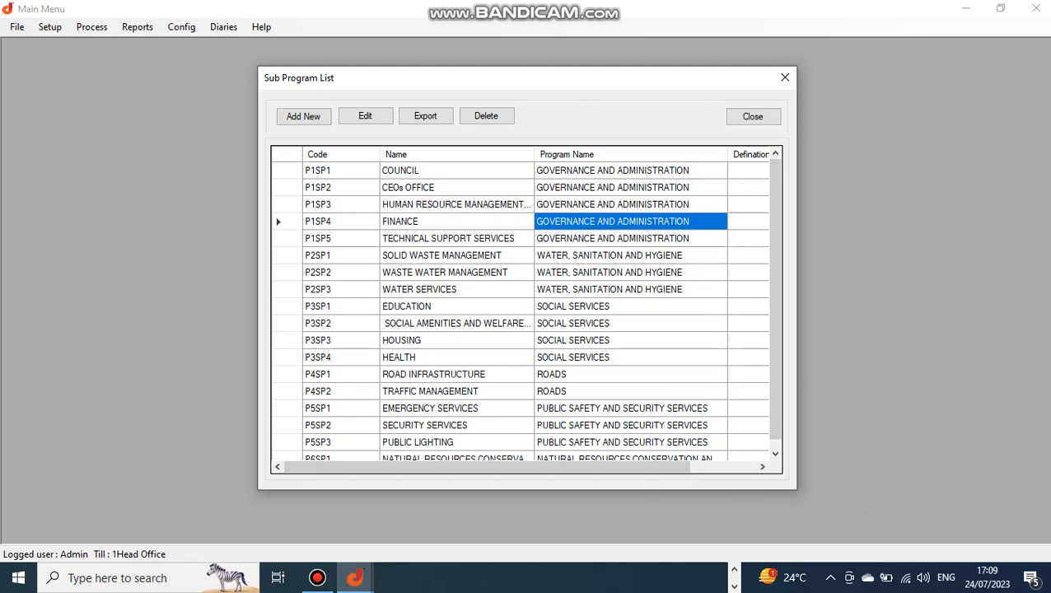
{"action": "scroll", "coordinate": [524, 309], "scroll_direction": "down", "scroll_amount": 1}
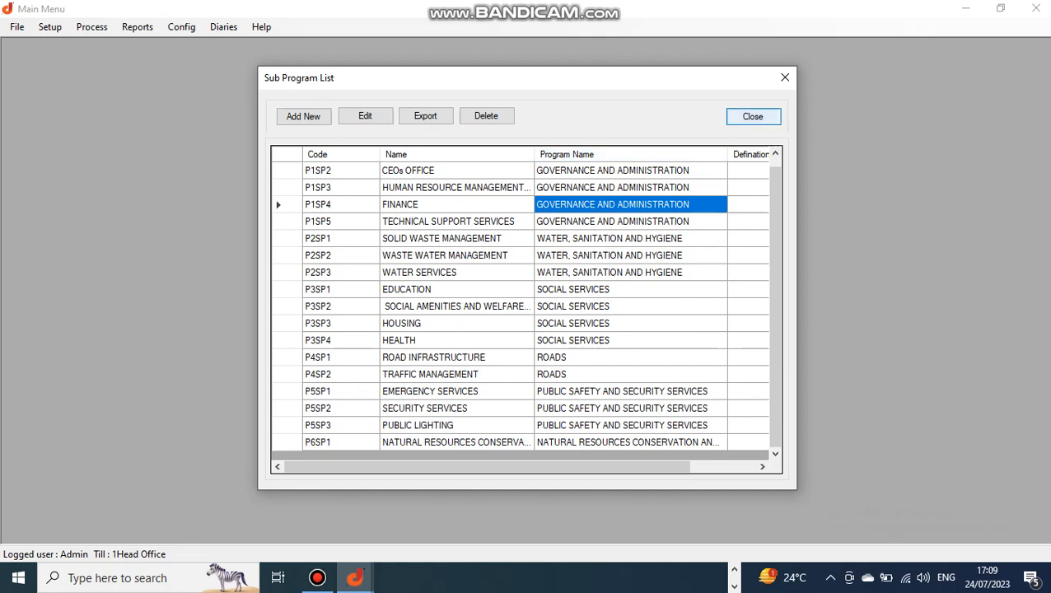
{"action": "left_click", "coordinate": [751, 116]}
{"action": "left_click", "coordinate": [49, 27]}
{"action": "left_click", "coordinate": [66, 78]}
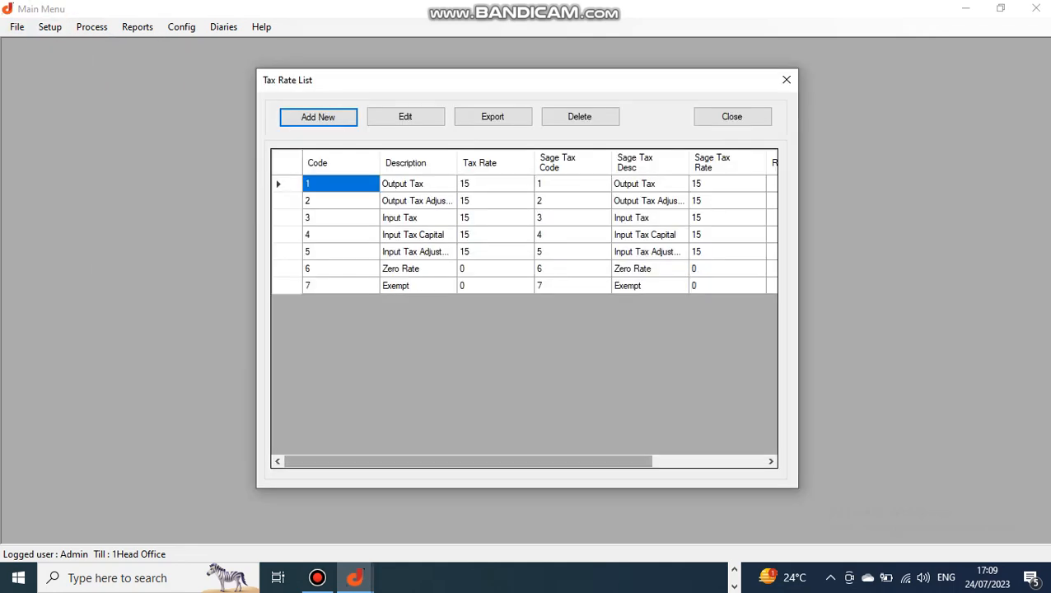
{"action": "mouse_move", "coordinate": [478, 461]}
{"action": "left_mouse_down"}
{"action": "mouse_move", "coordinate": [562, 461]}
{"action": "mouse_move", "coordinate": [477, 461]}
{"action": "left_mouse_up"}
{"action": "left_click_drag", "start_coordinate": [477, 462], "coordinate": [589, 462]}
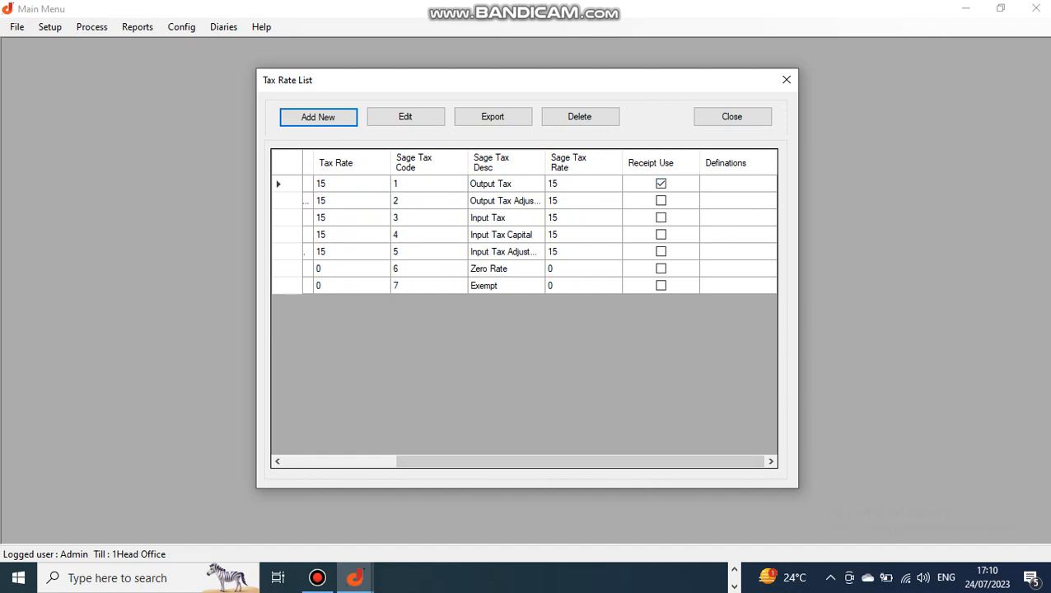
{"action": "left_click_drag", "start_coordinate": [580, 462], "coordinate": [517, 462]}
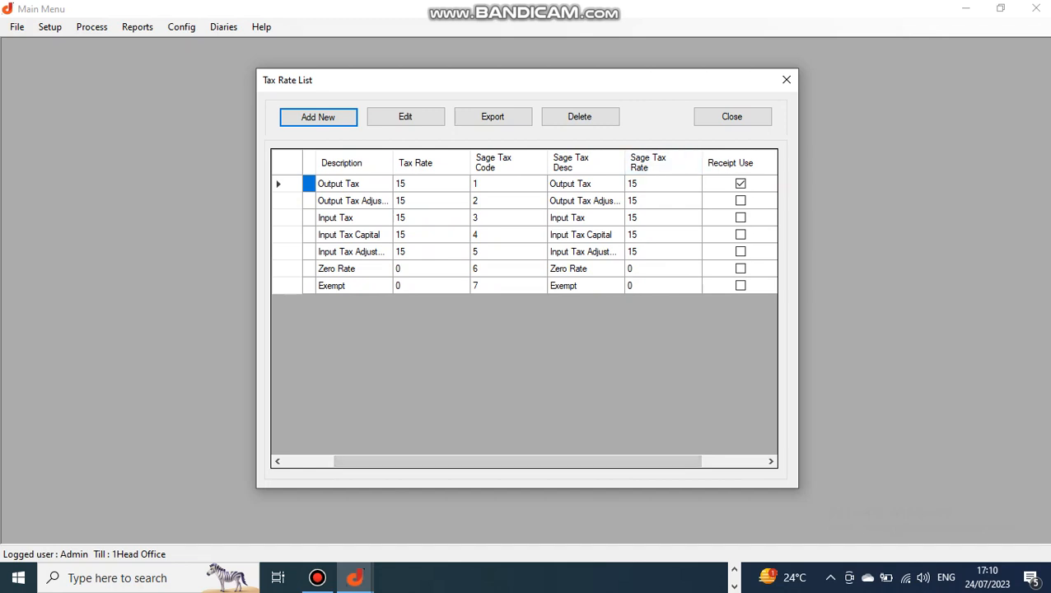
{"action": "left_click", "coordinate": [732, 116]}
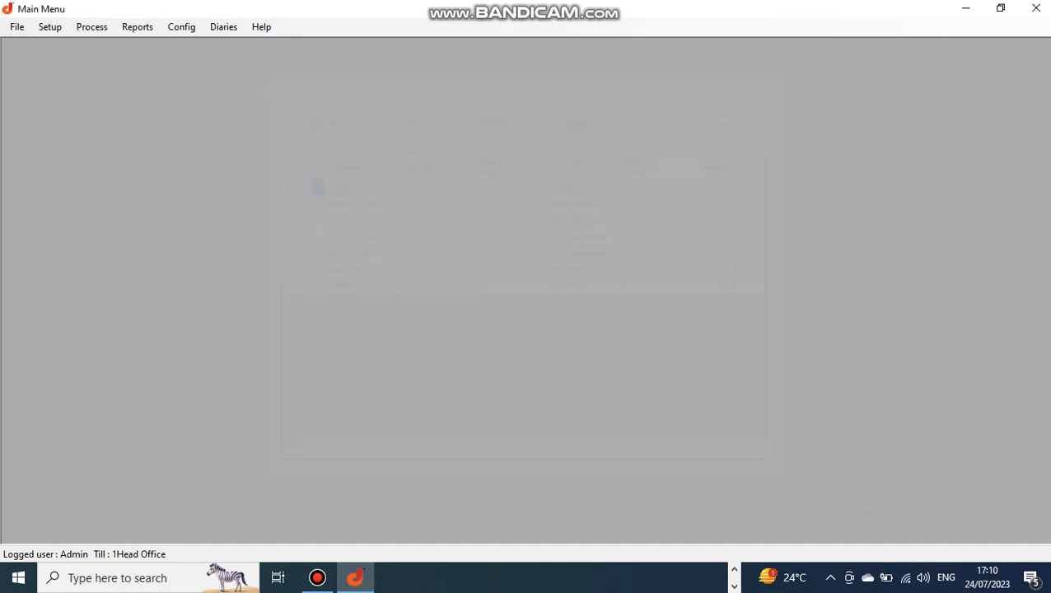
- Scroll the Exchange Rates List to the newest rows and compare the Rand 2100 and USD 4500 buy rates
{"action": "left_click", "coordinate": [51, 27]}
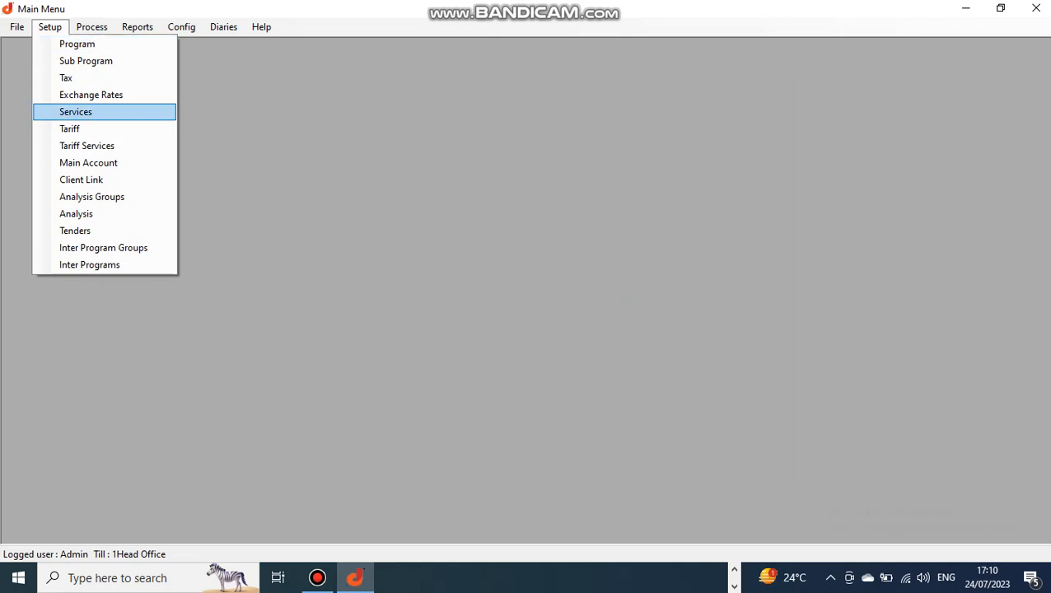
{"action": "left_click", "coordinate": [91, 95]}
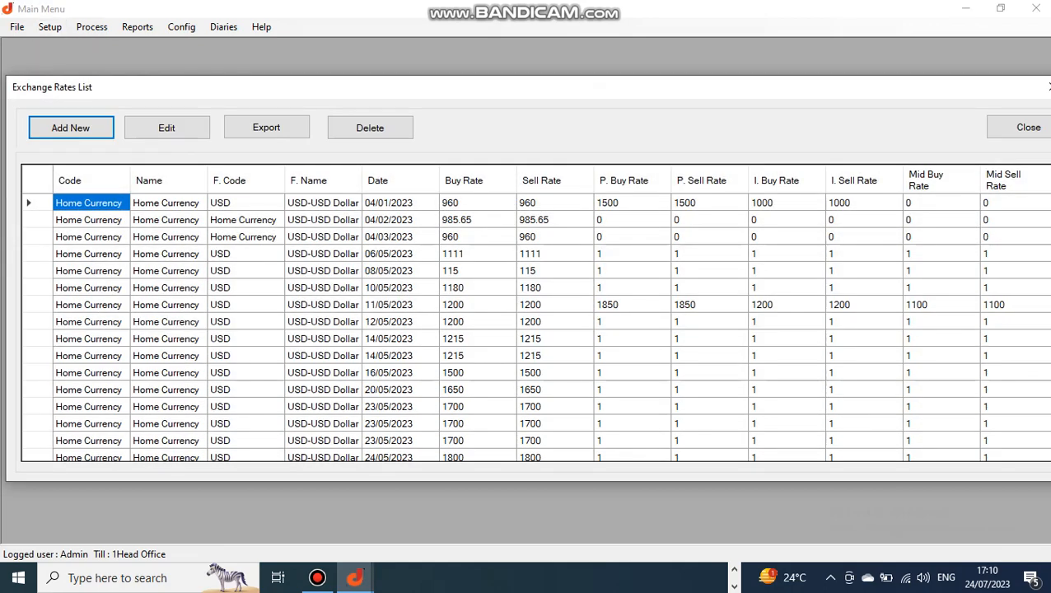
{"action": "scroll", "coordinate": [322, 313], "scroll_direction": "down", "scroll_amount": 10}
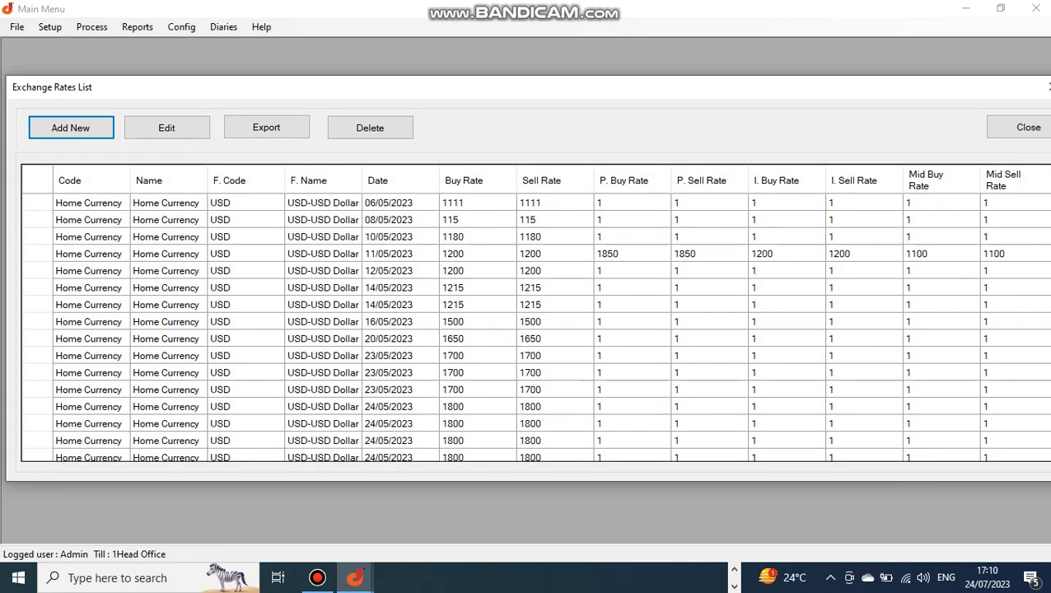
{"action": "scroll", "coordinate": [323, 313], "scroll_direction": "down", "scroll_amount": 2}
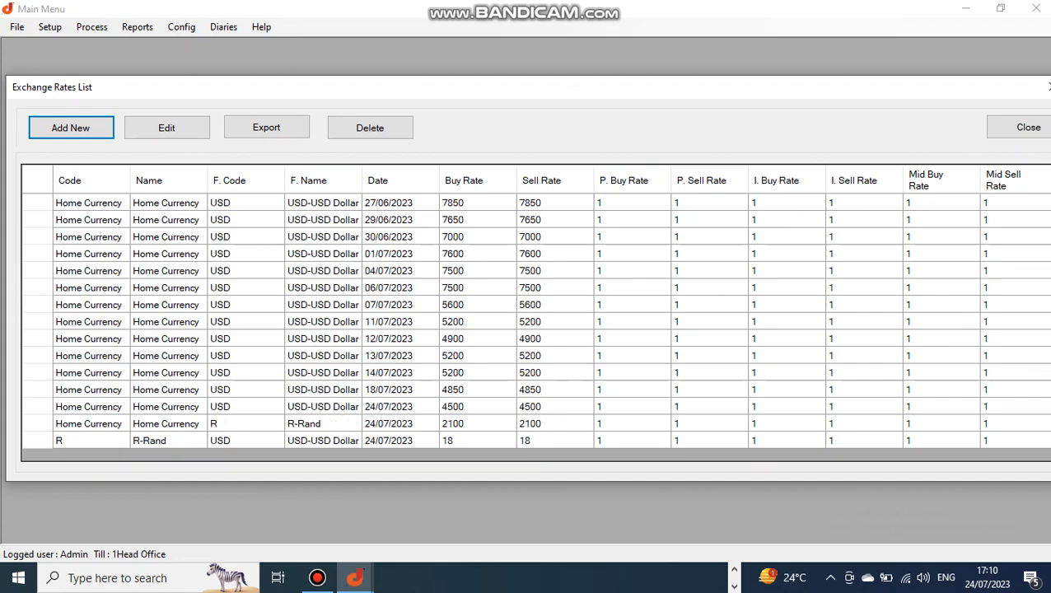
{"action": "left_click", "coordinate": [477, 424]}
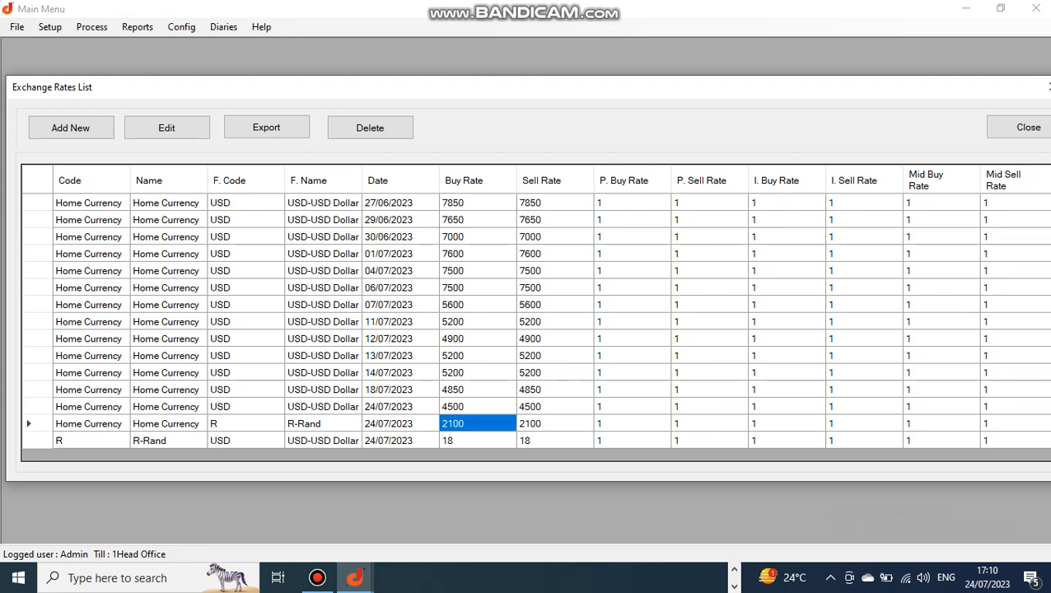
{"action": "key", "text": "Up"}
{"action": "key", "text": "Down"}
{"action": "key", "text": "Down"}
{"action": "key", "text": "Up"}
{"action": "key", "text": "Up"}
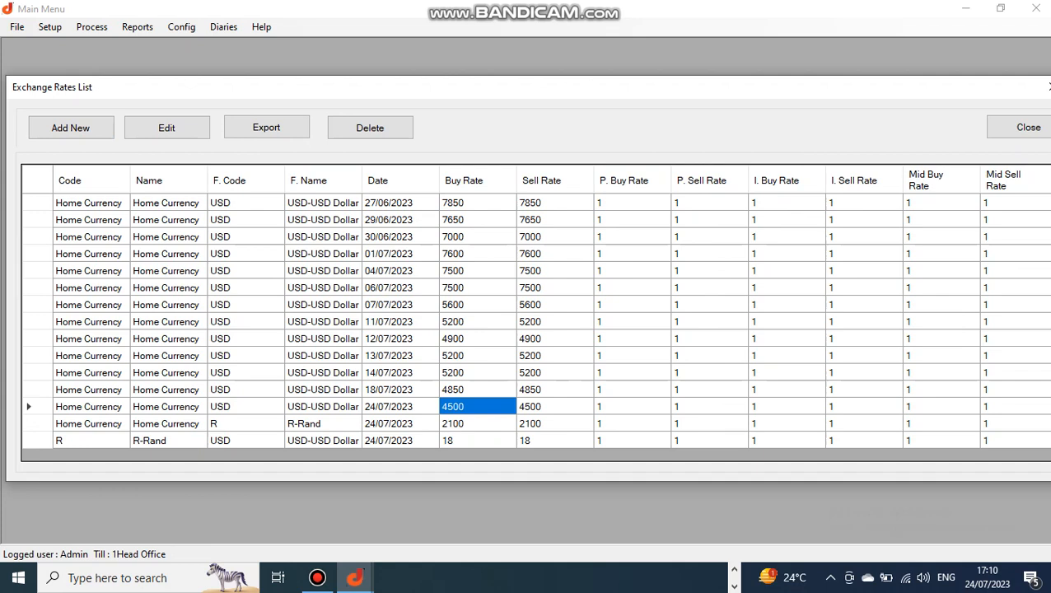
{"action": "key", "text": "Down"}
{"action": "key", "text": "Down"}
{"action": "key", "text": "Up"}
{"action": "key", "text": "Up"}
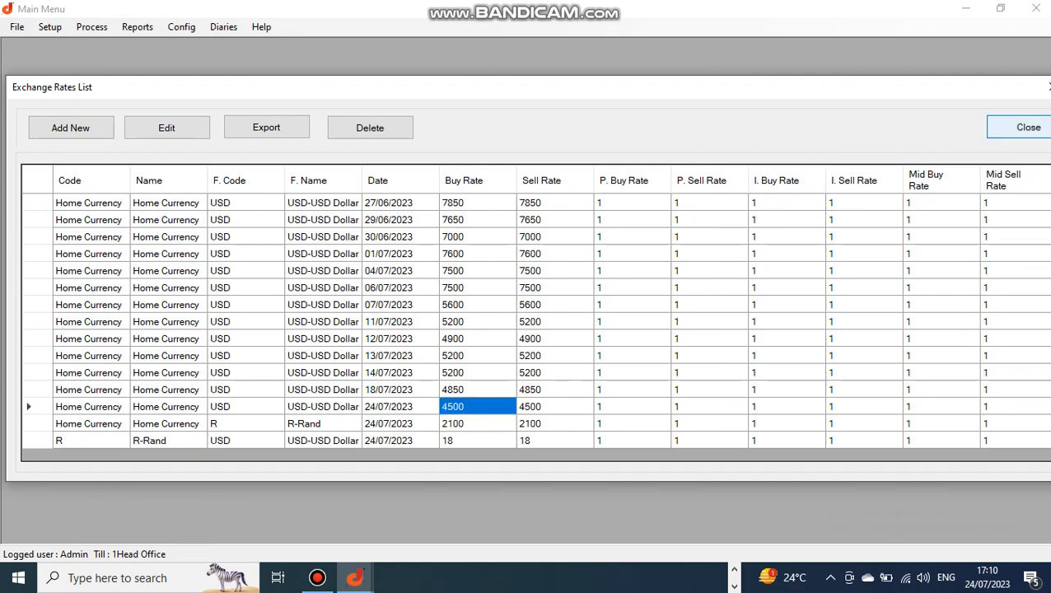
{"action": "left_click", "coordinate": [1029, 127]}
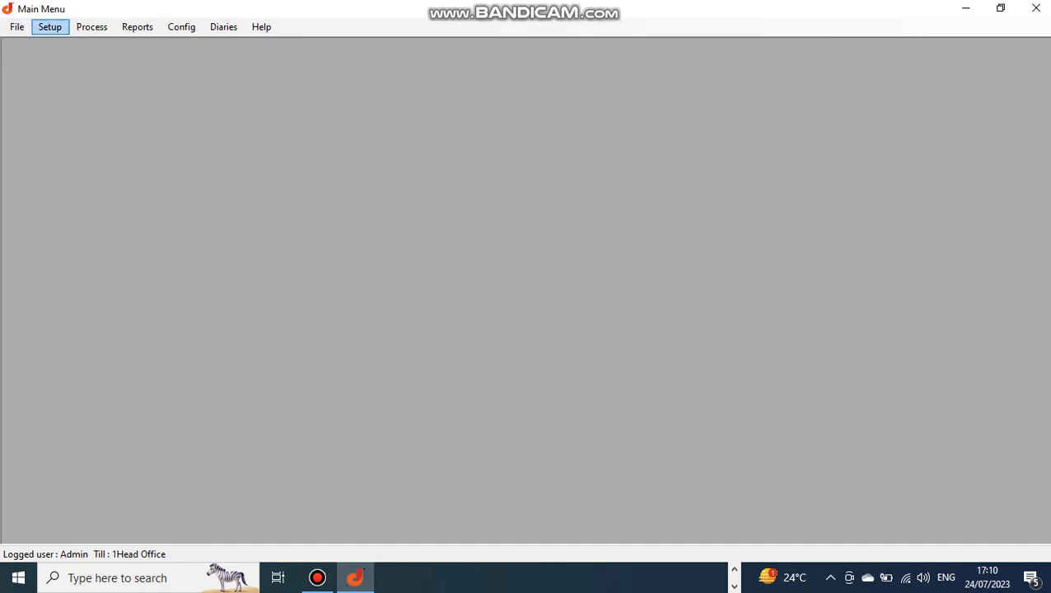
- Edit the Development Levy service and drop down its sub program codes, currently P3SP3 HOUSING
{"action": "left_click", "coordinate": [49, 26]}
{"action": "key", "text": "Down"}
{"action": "key", "text": "Down"}
{"action": "key", "text": "Down"}
{"action": "key", "text": "Down"}
{"action": "key", "text": "Up"}
{"action": "key", "text": "Return"}
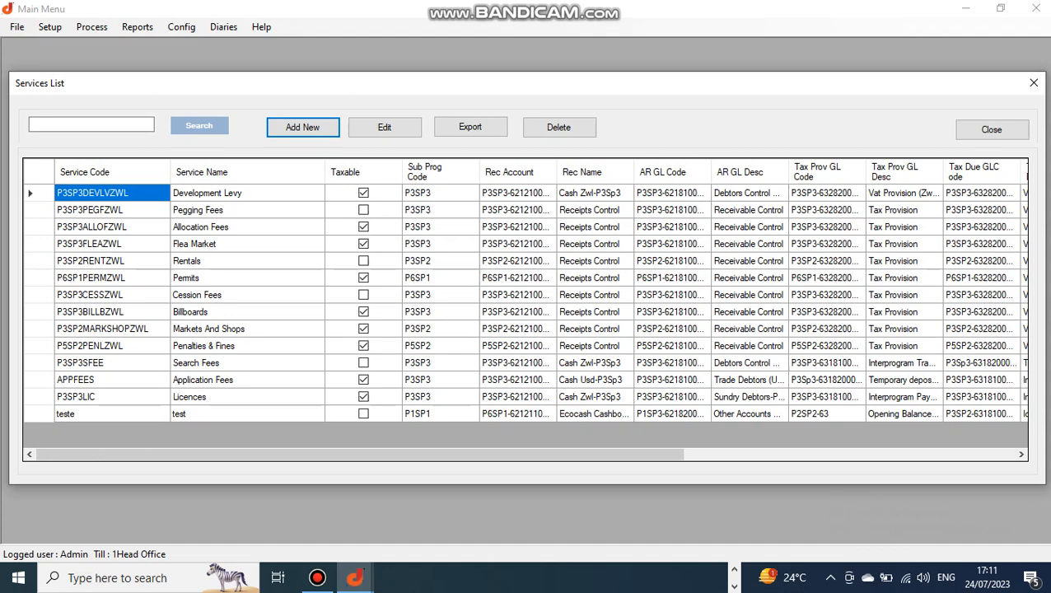
{"action": "left_click", "coordinate": [385, 127]}
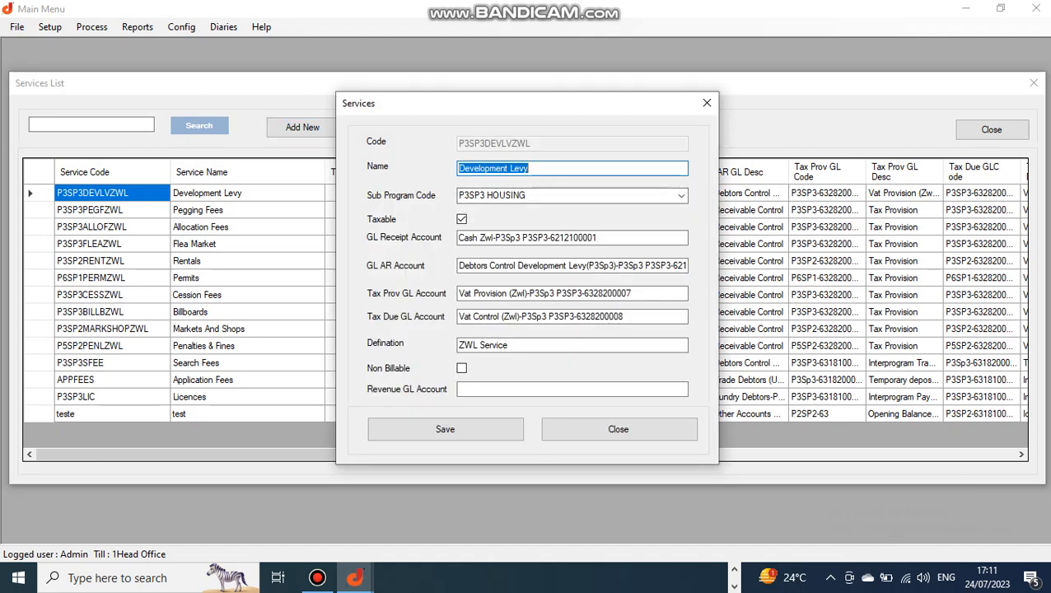
{"action": "left_click", "coordinate": [681, 196]}
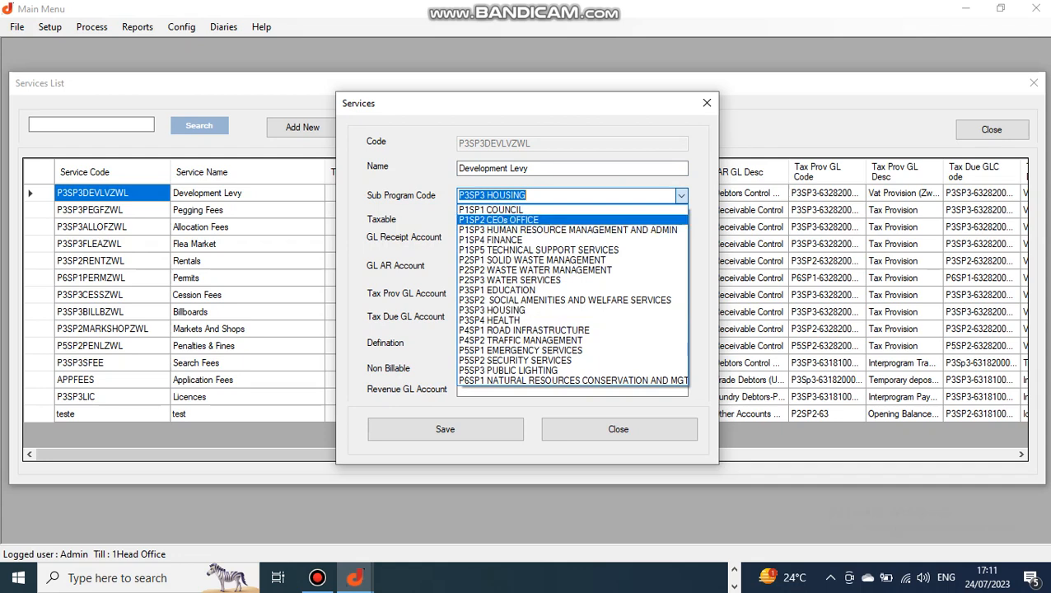
- Confirm P3SP3 HOUSING as the Development Levy's Sub Program Code
{"action": "left_click", "coordinate": [527, 311]}
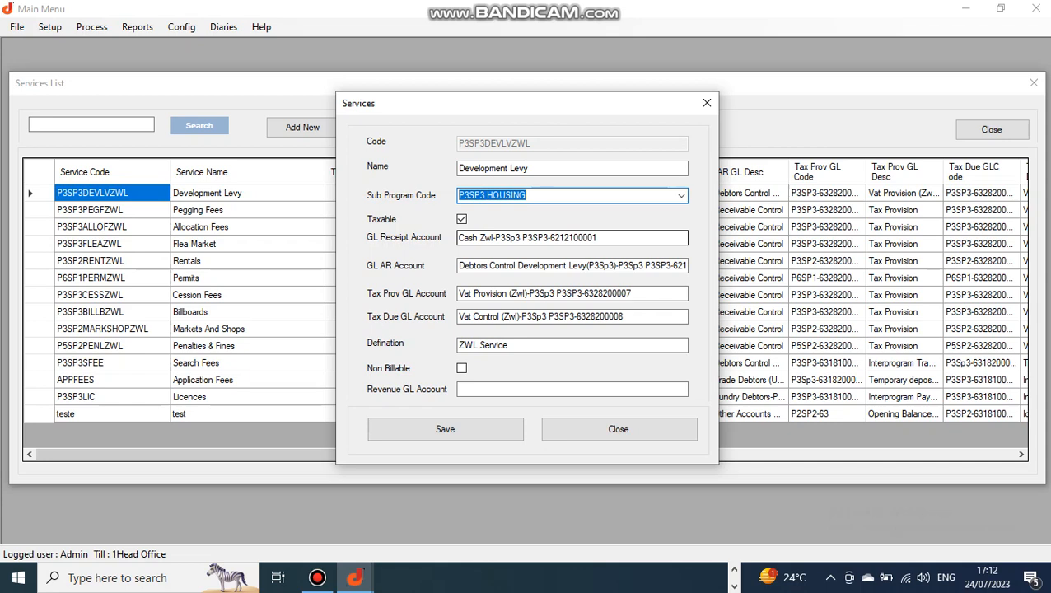
{"action": "left_click", "coordinate": [598, 238]}
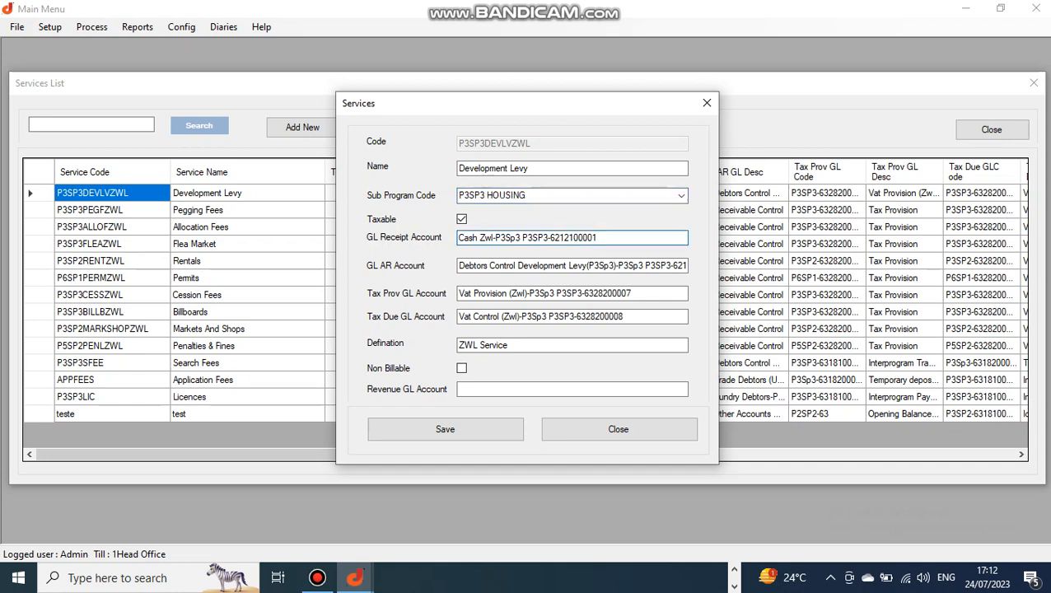
{"action": "left_click", "coordinate": [540, 265]}
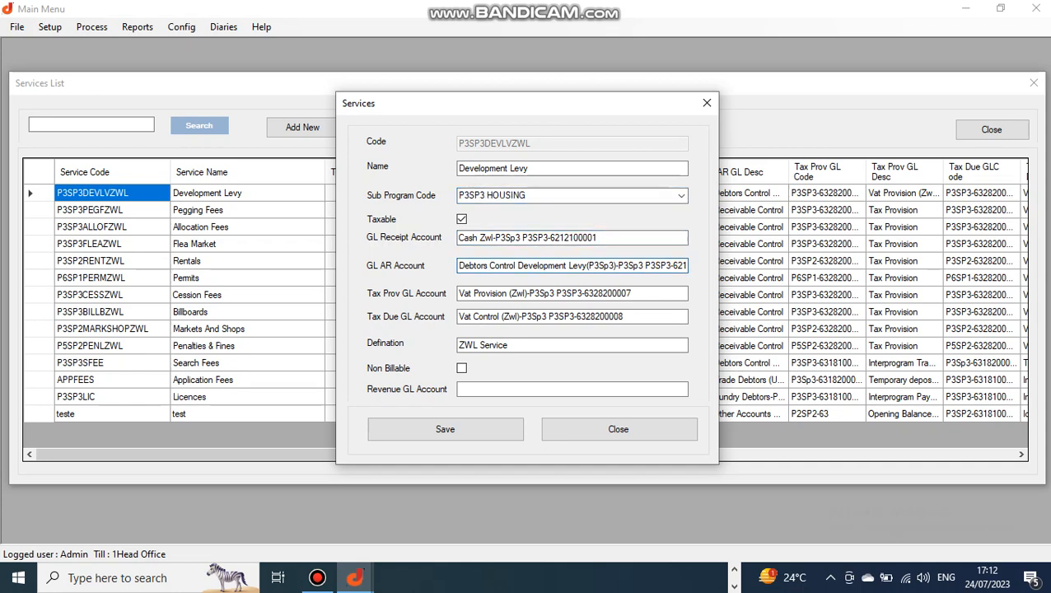
{"action": "left_click", "coordinate": [471, 293]}
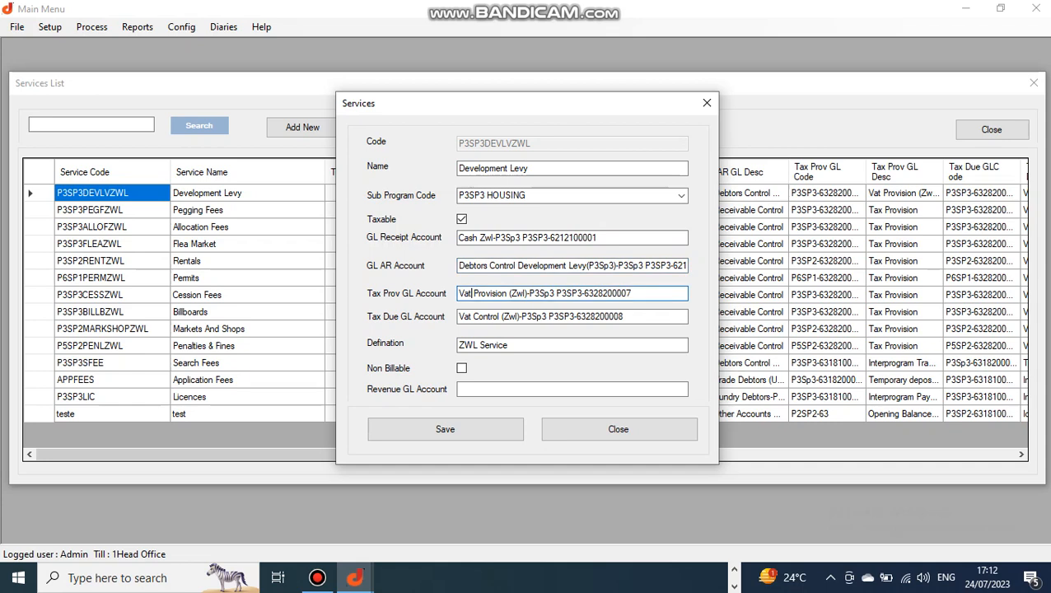
{"action": "left_click", "coordinate": [631, 293]}
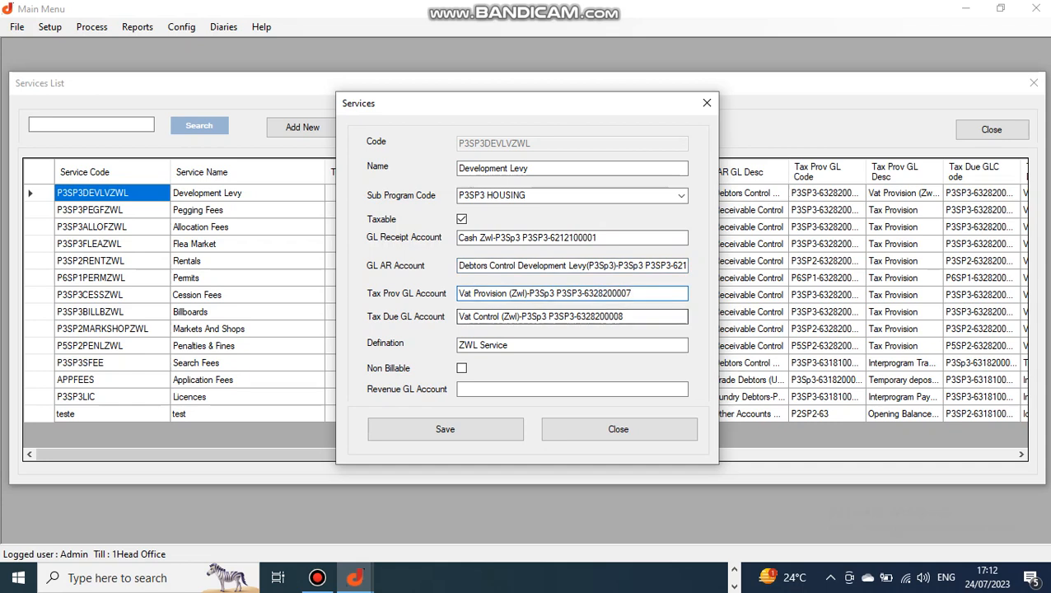
{"action": "left_click", "coordinate": [574, 316]}
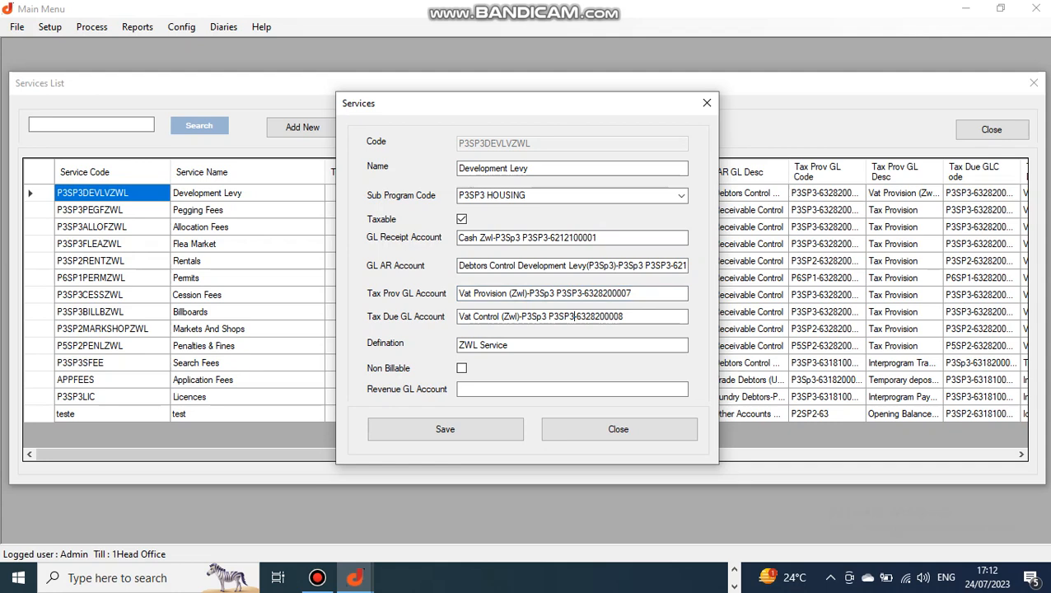
{"action": "left_click", "coordinate": [624, 316]}
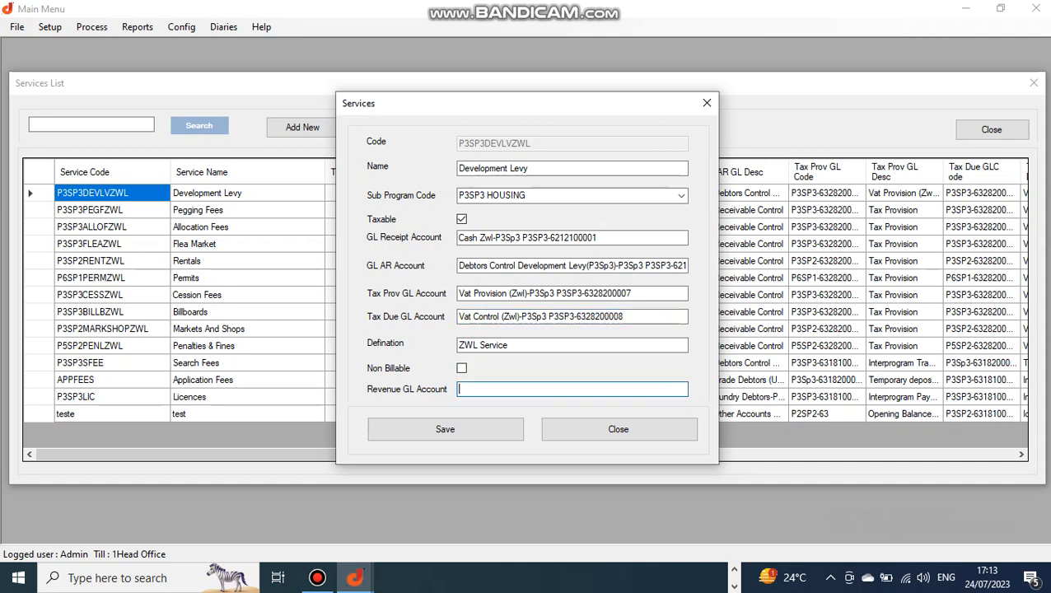
{"action": "left_click", "coordinate": [618, 429]}
- Inspect the P3SP3LIC Licences service record without changes, then close the Services List
{"action": "left_click", "coordinate": [589, 396]}
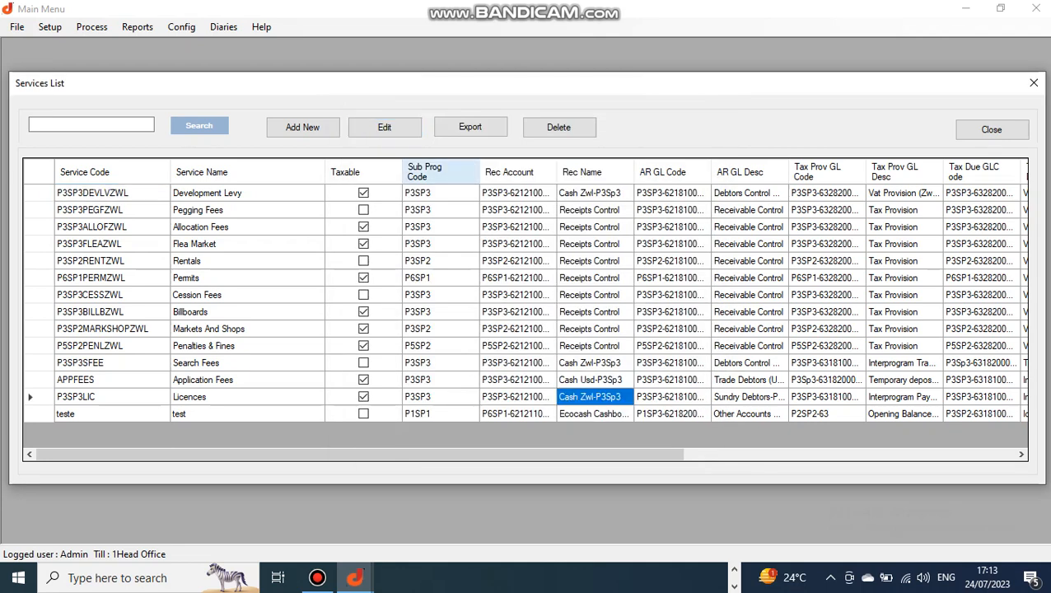
{"action": "left_click", "coordinate": [383, 127]}
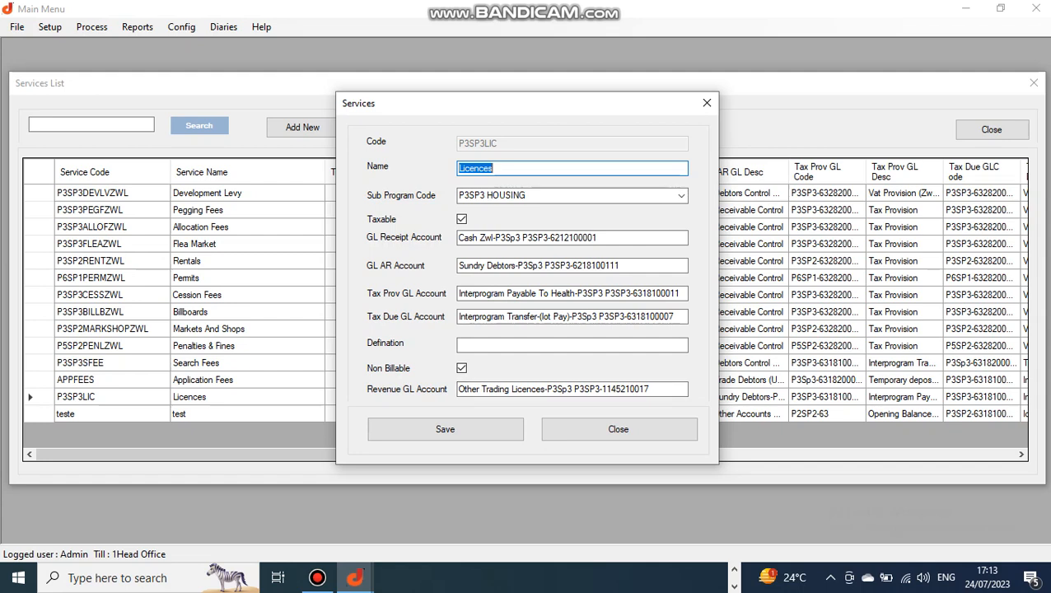
{"action": "left_click", "coordinate": [618, 429]}
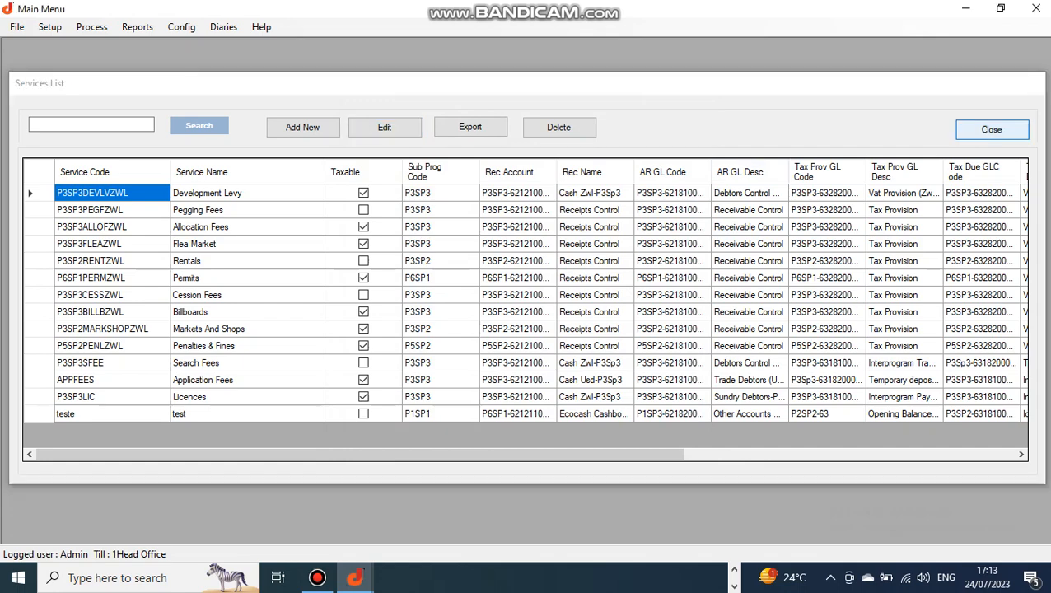
{"action": "left_click", "coordinate": [991, 129]}
{"action": "left_click", "coordinate": [50, 27]}
- Open the Tariff List and check the services linked to tariffs 1, 3, 5 and 7
{"action": "left_click", "coordinate": [82, 130]}
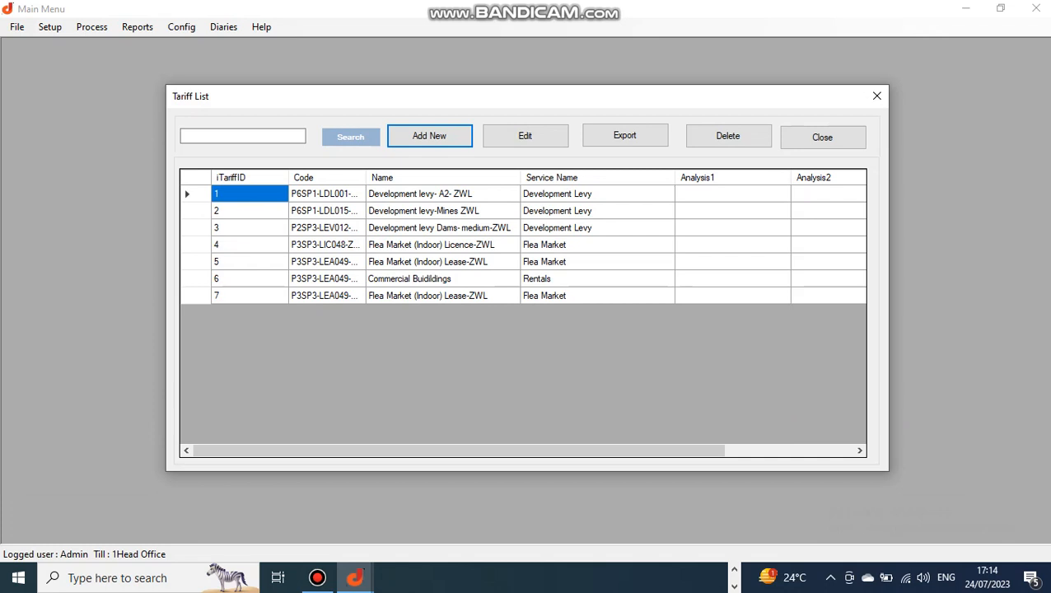
{"action": "left_click", "coordinate": [597, 193]}
{"action": "left_click", "coordinate": [597, 228]}
{"action": "left_click", "coordinate": [597, 262]}
{"action": "left_click", "coordinate": [597, 295]}
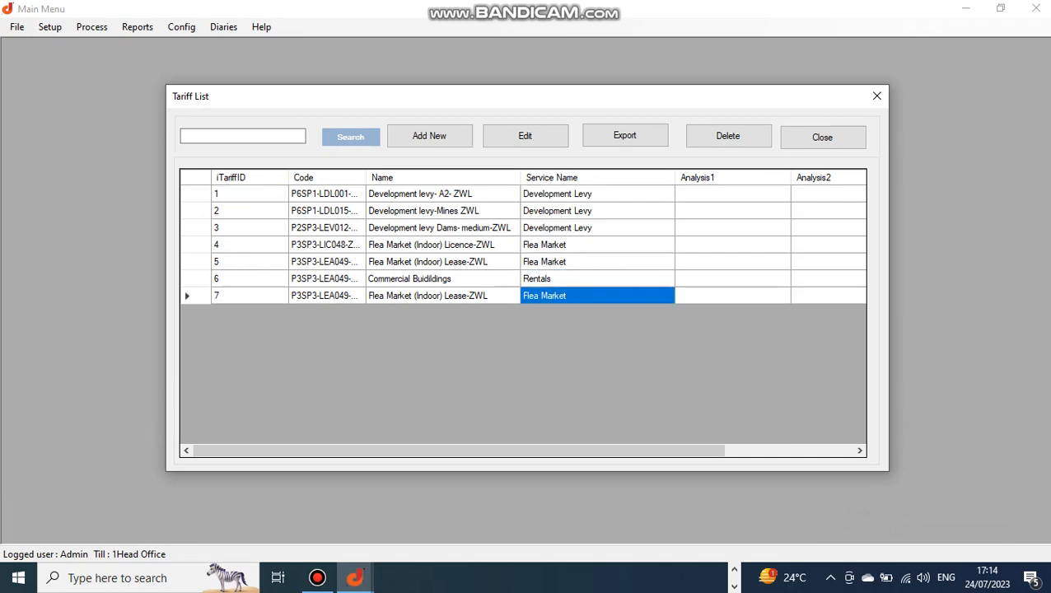
{"action": "key", "text": "Up"}
{"action": "key", "text": "Up"}
{"action": "key", "text": "Up"}
{"action": "key", "text": "Up"}
{"action": "key", "text": "Up"}
{"action": "key", "text": "Down"}
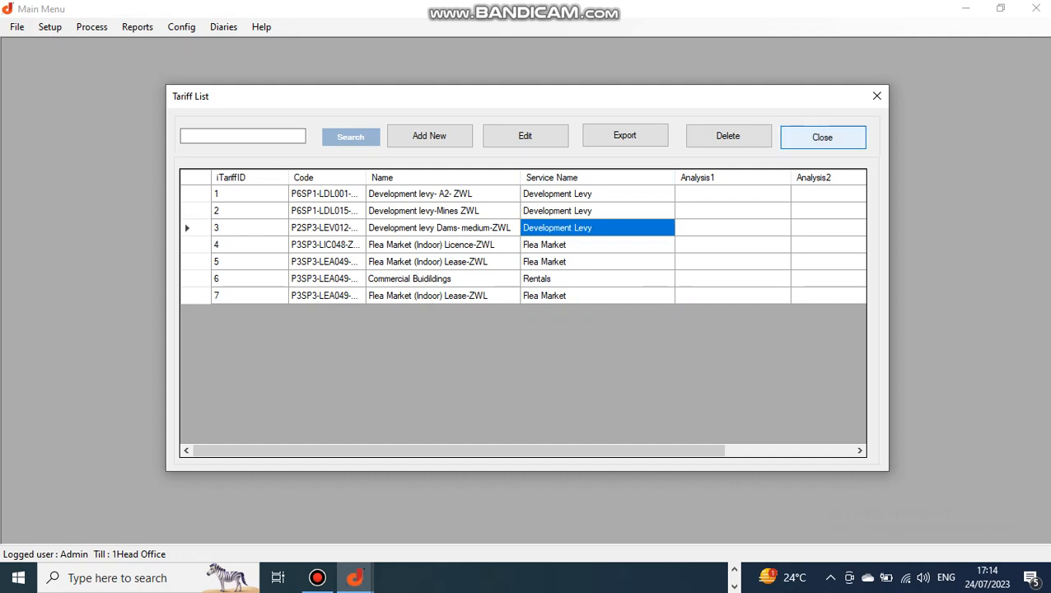
- Close the Tariff List and open the Main Account List from Setup
{"action": "left_click", "coordinate": [822, 137]}
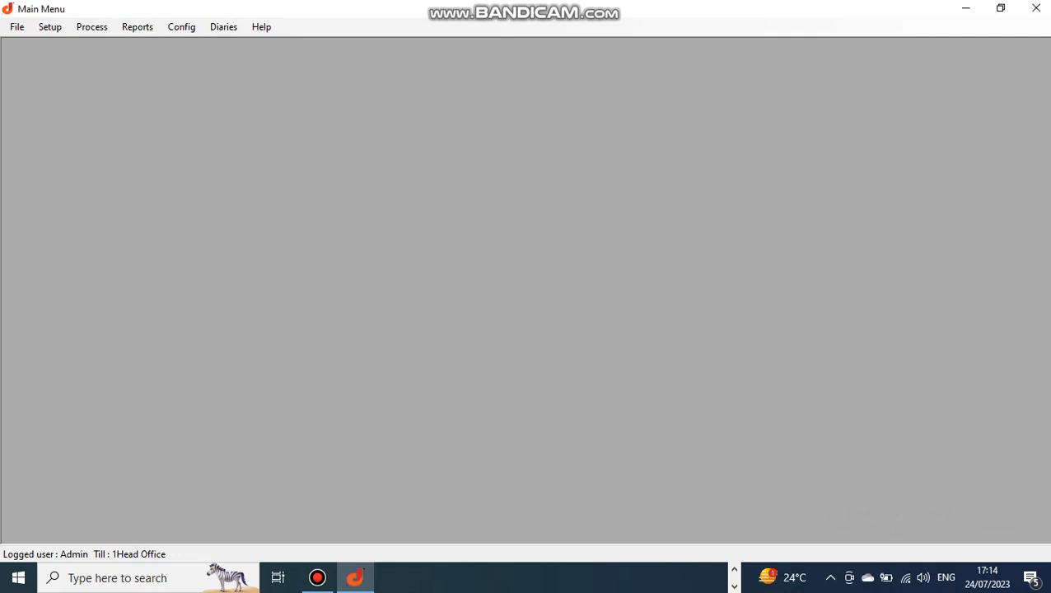
{"action": "left_click", "coordinate": [49, 26]}
{"action": "left_click", "coordinate": [89, 161]}
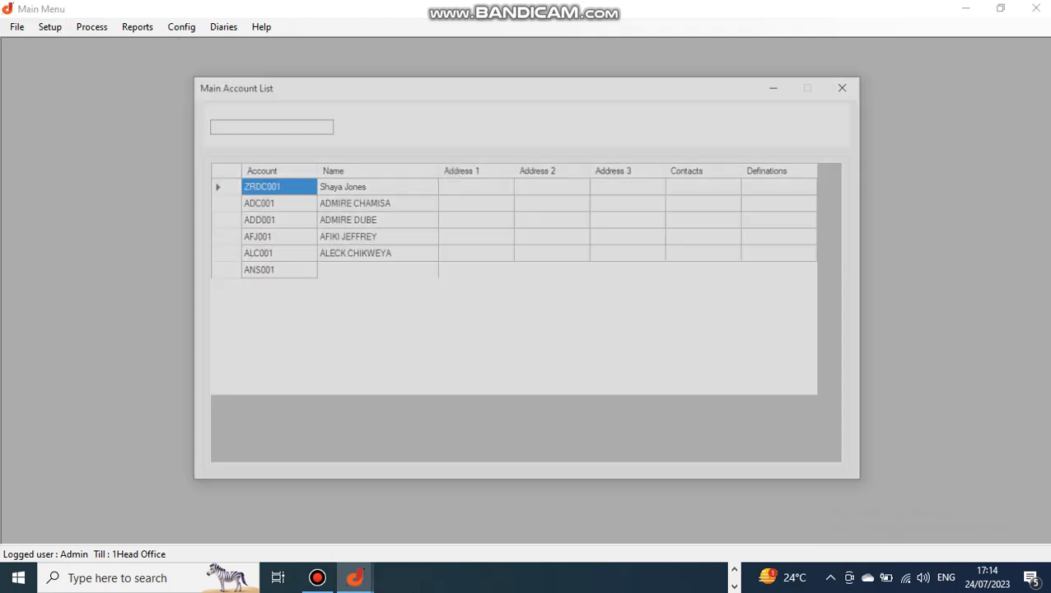